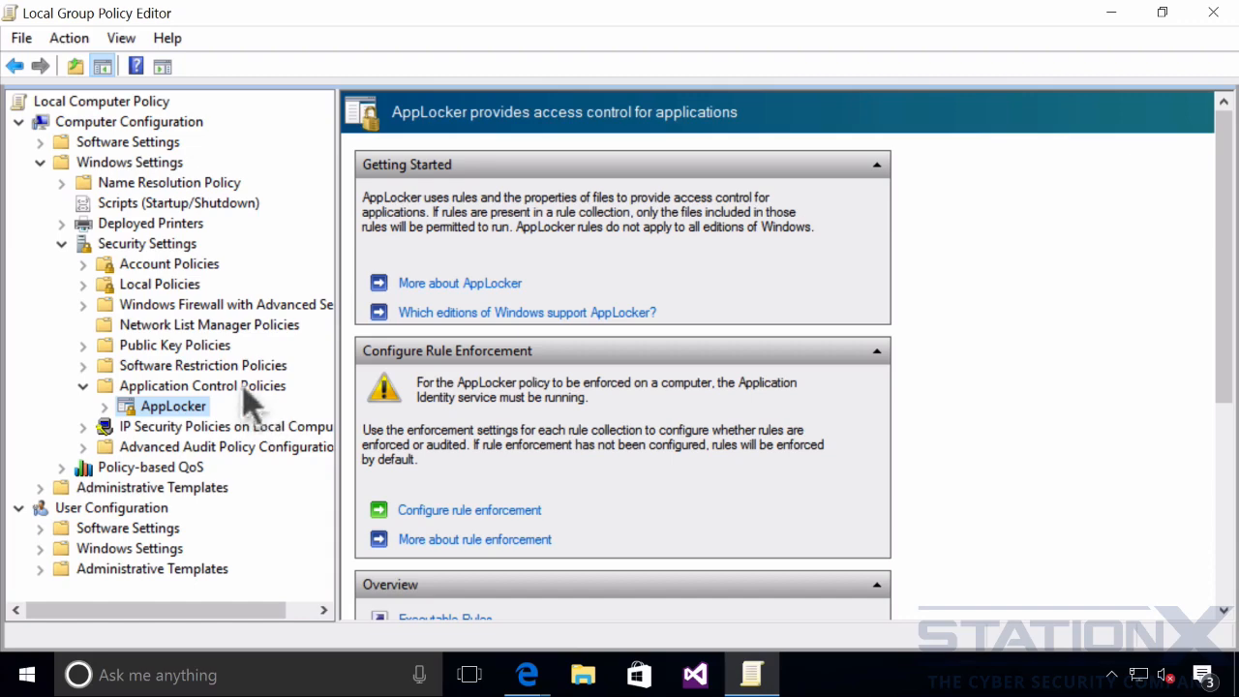
Search Windows for gpedit.msc and return to the open Local Group Policy Editor.
click(159, 677)
text(gped)
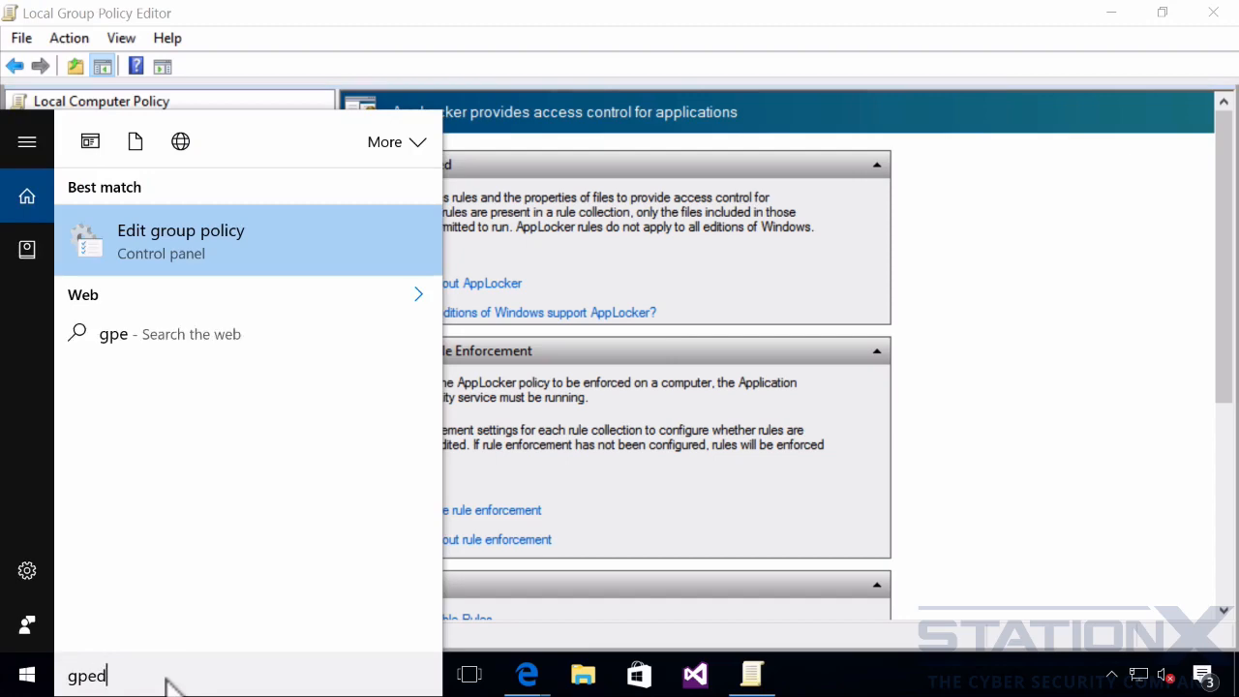
text(it.msc)
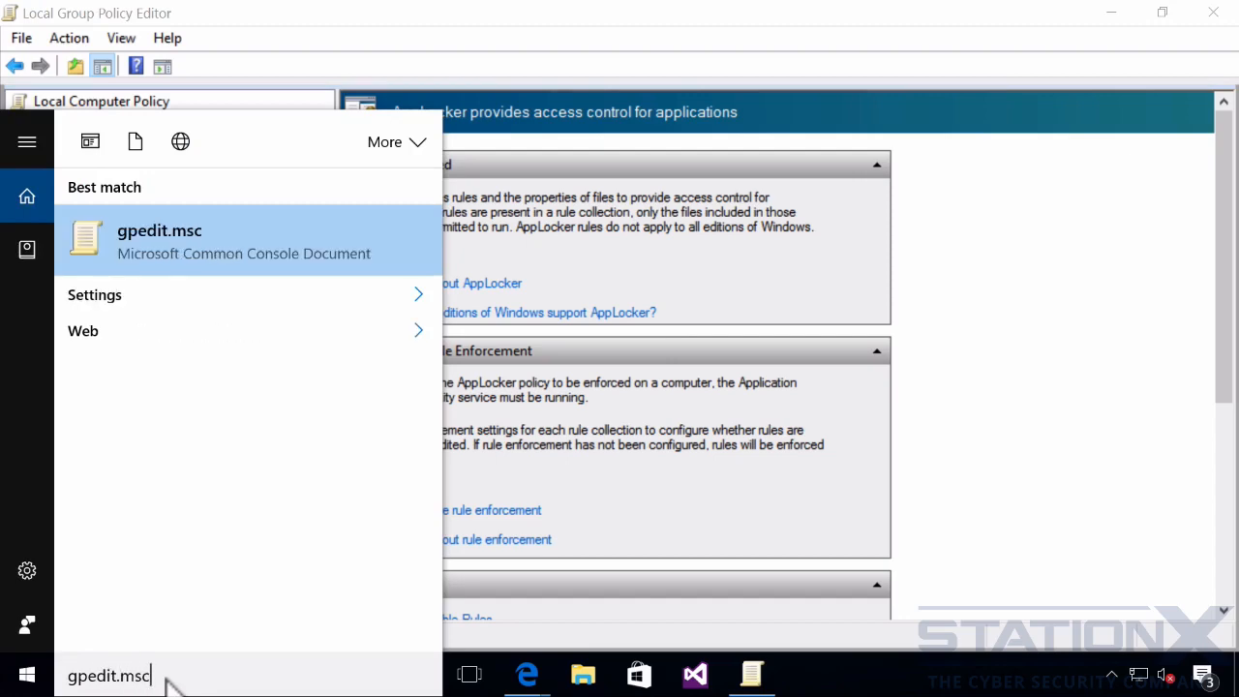
click(360, 10)
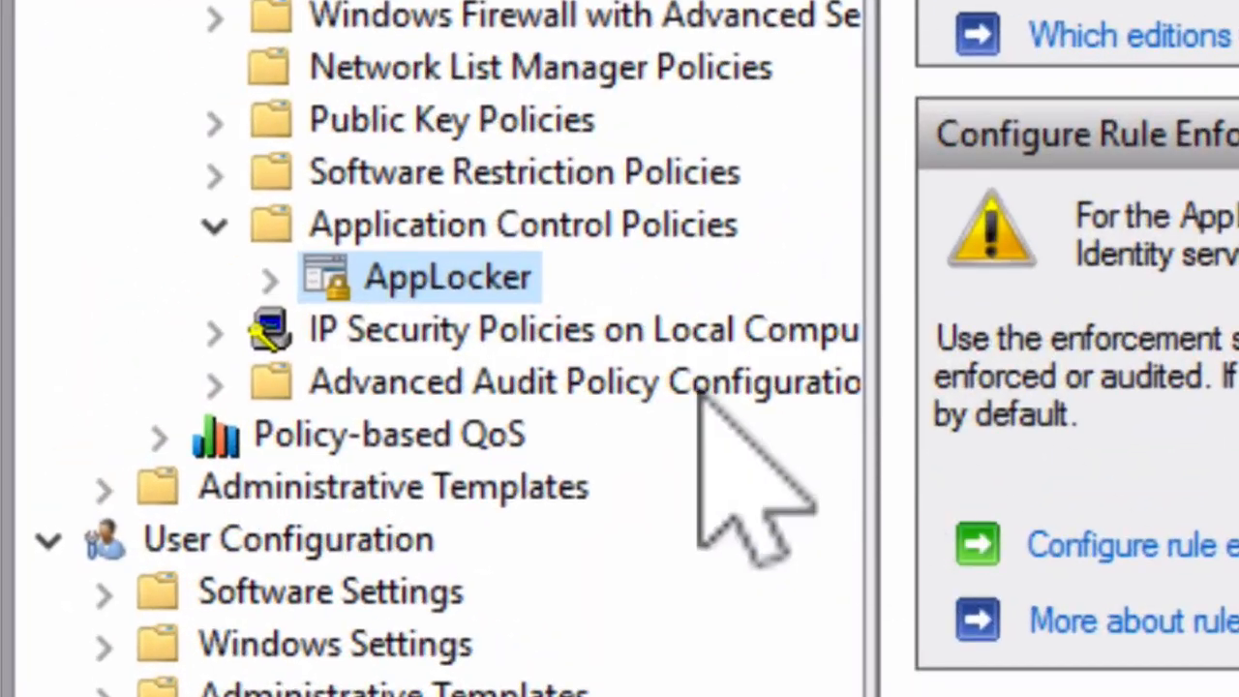
Expand AppLocker, look through the Permissions and Conditions pages for a new executable rule, and cancel the wizard.
click(270, 279)
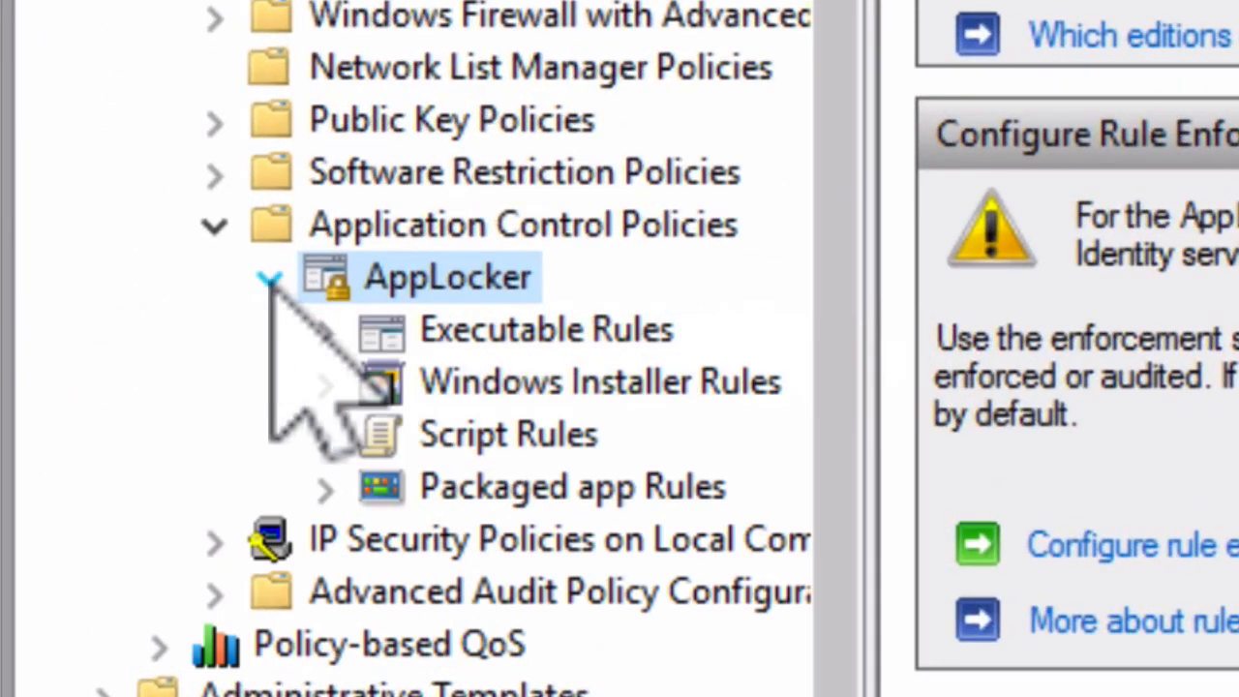
click(532, 327)
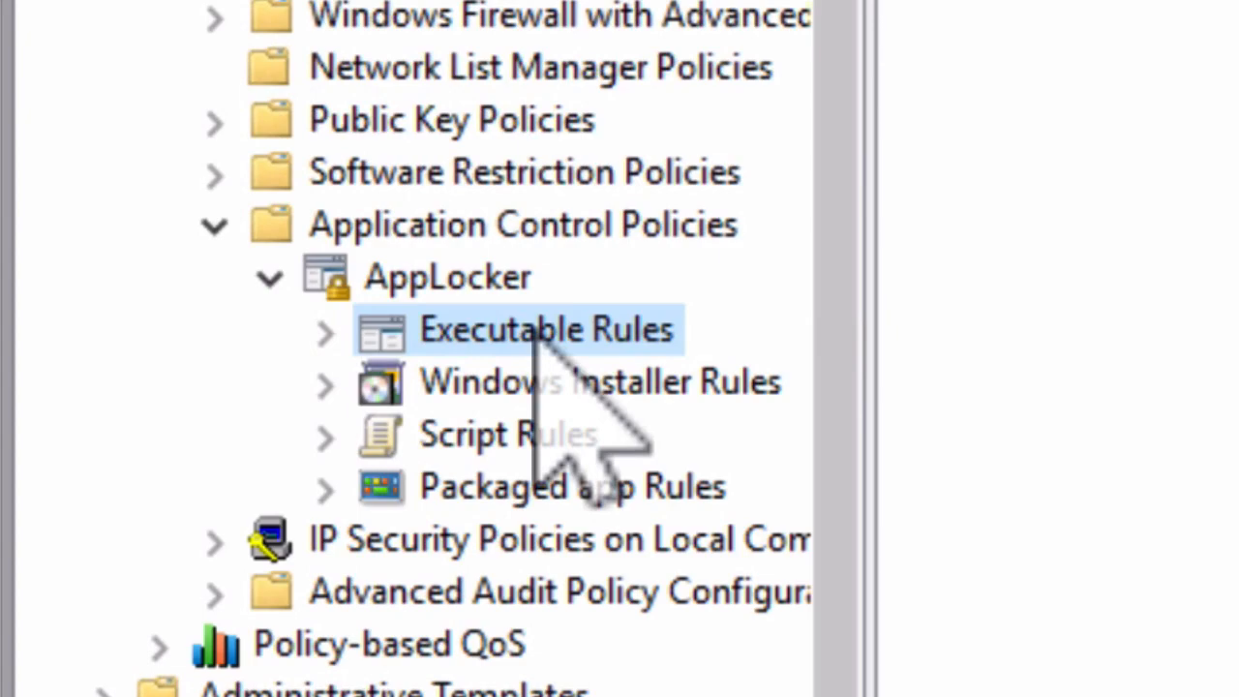
right_click(534, 334)
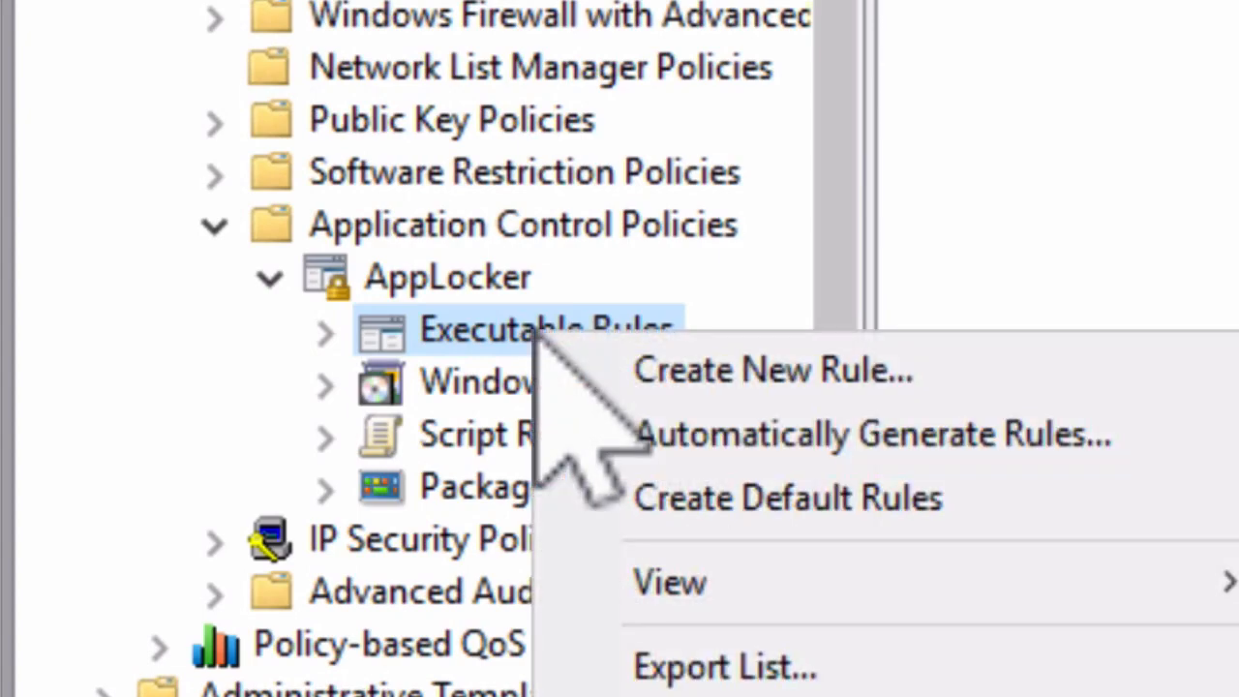
click(816, 360)
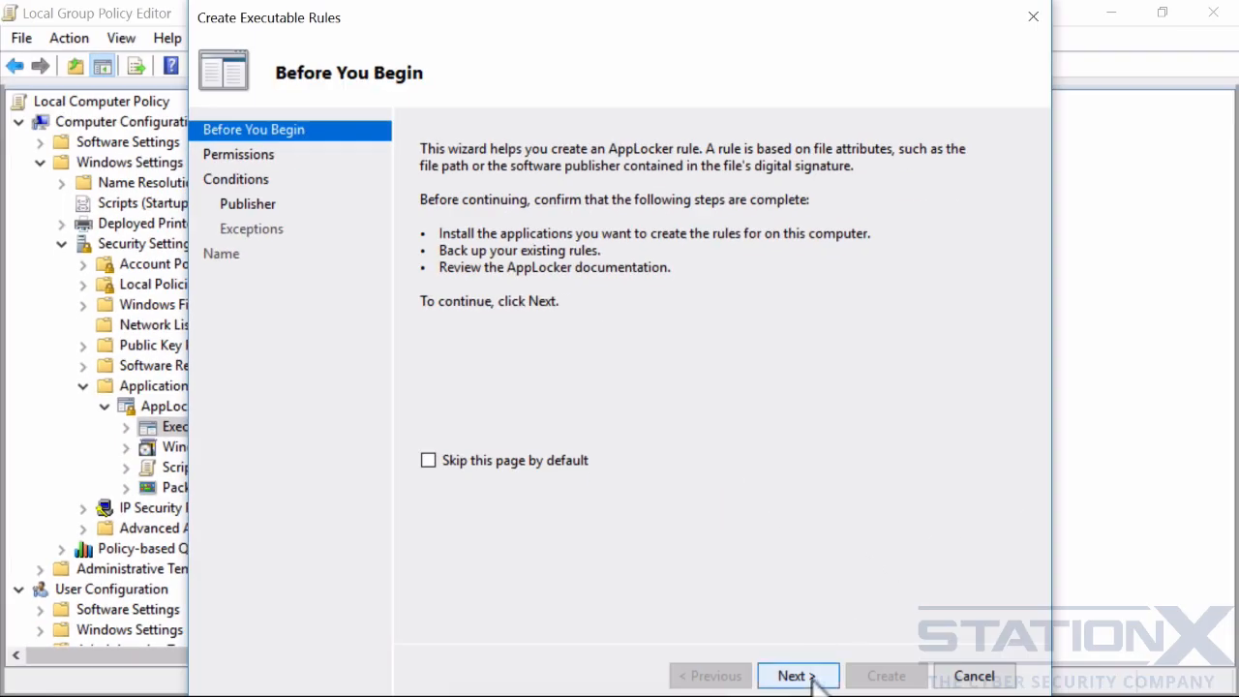
click(785, 671)
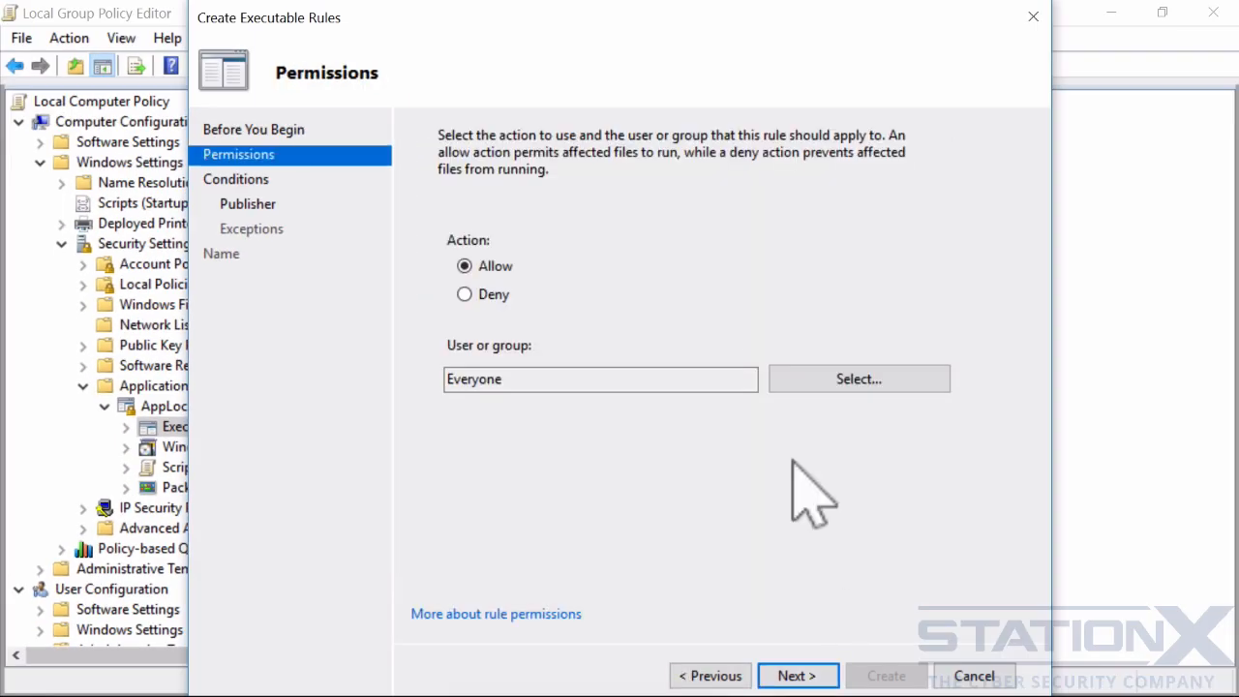
click(795, 675)
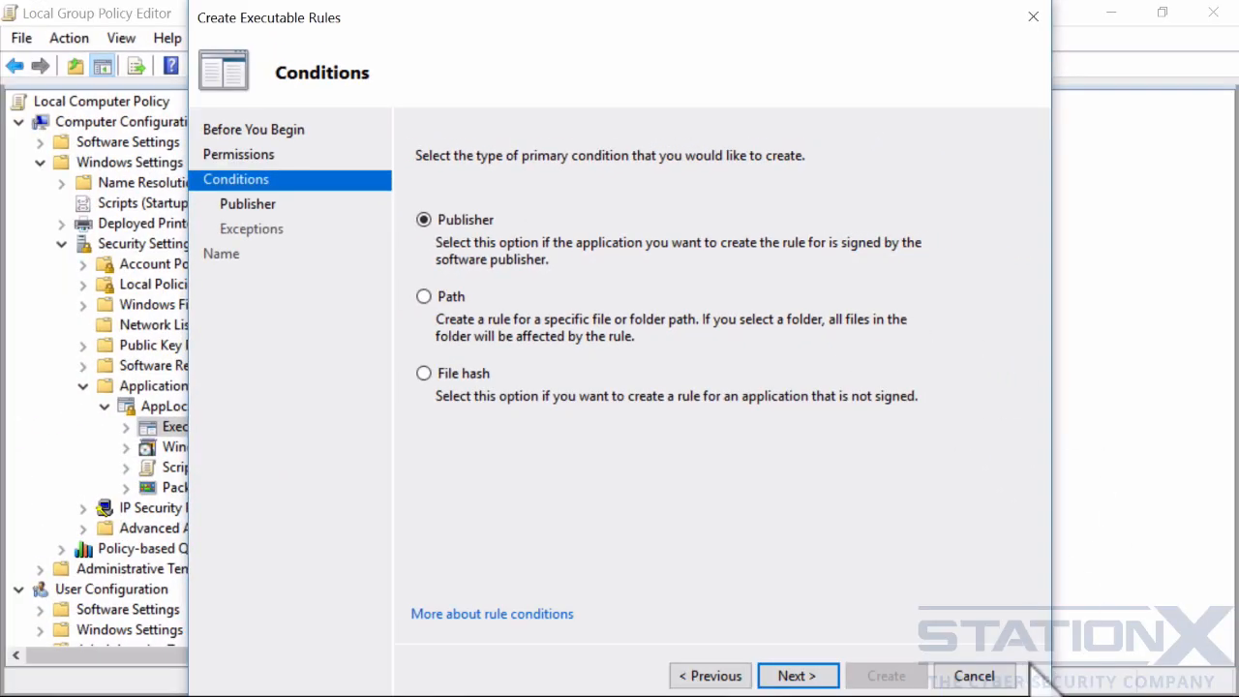
click(985, 674)
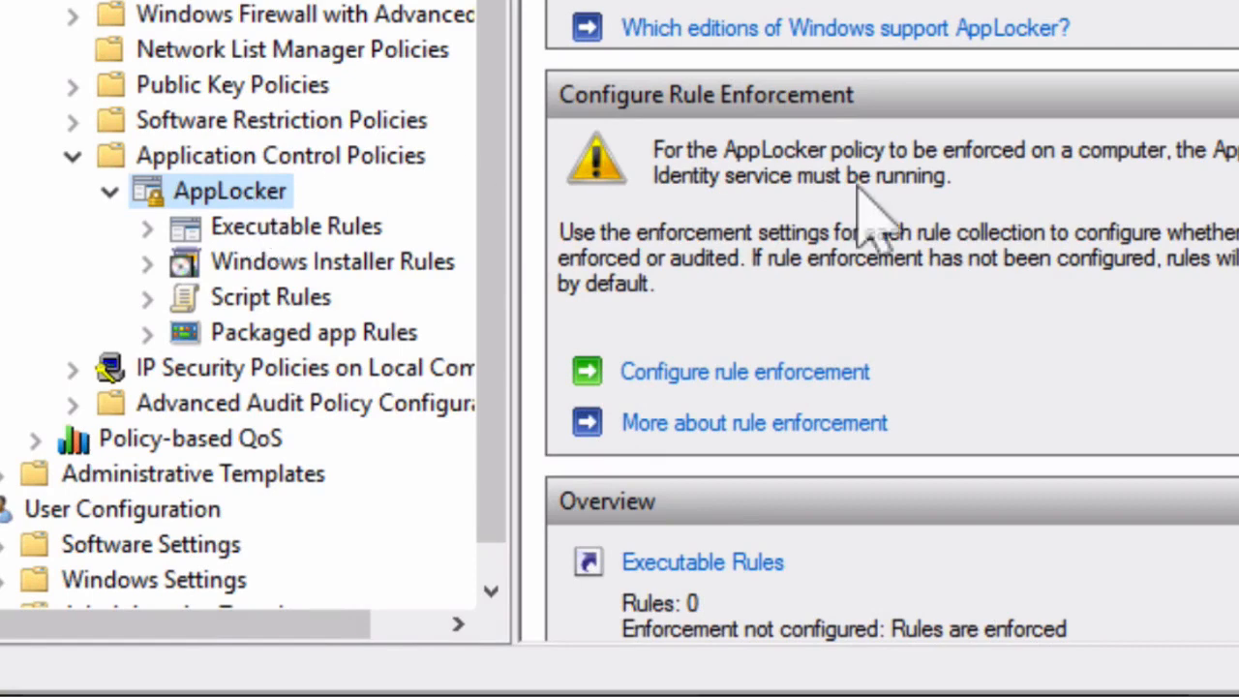
Configure AppLocker rule enforcement to Enforce rules for executable, Windows Installer, script and packaged app rules.
click(792, 375)
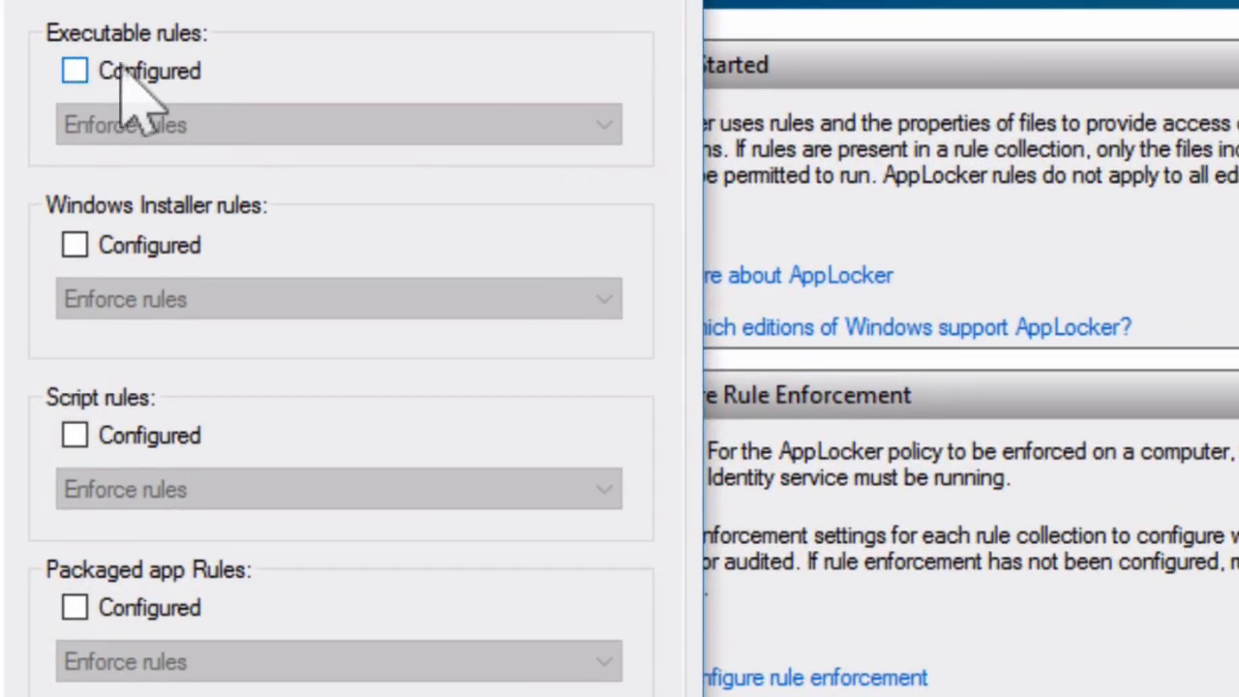
click(69, 109)
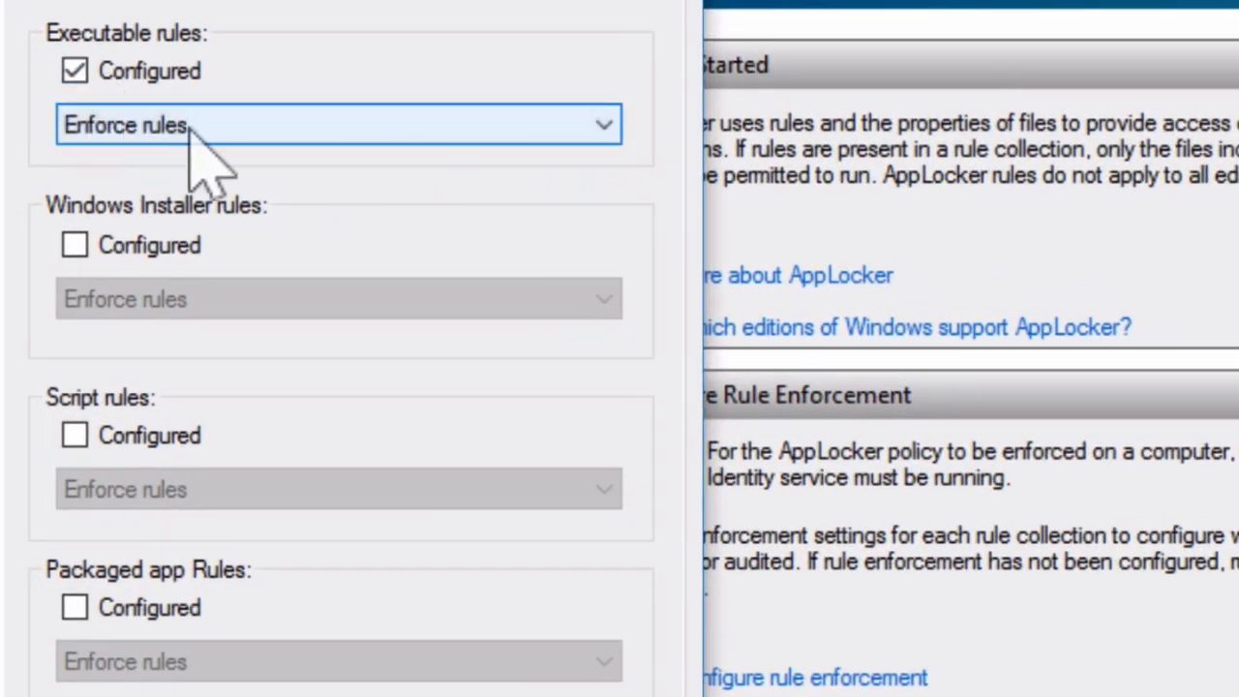
click(397, 124)
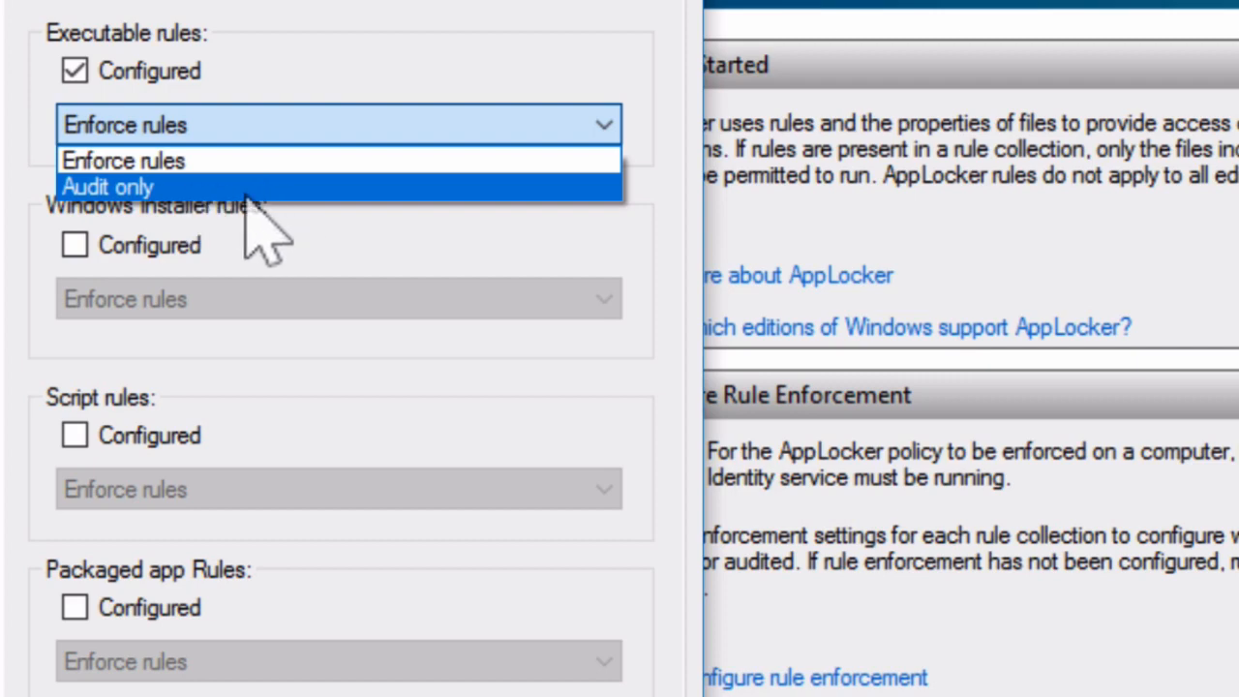
click(321, 163)
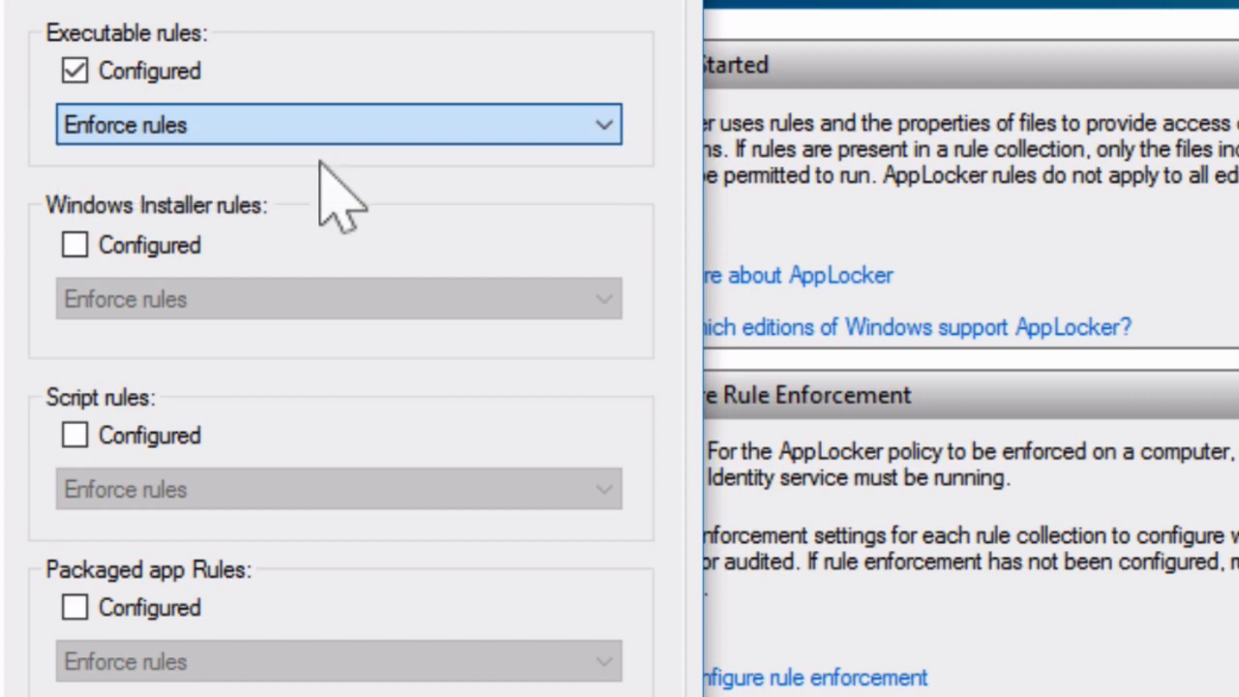
click(74, 246)
click(75, 436)
click(74, 607)
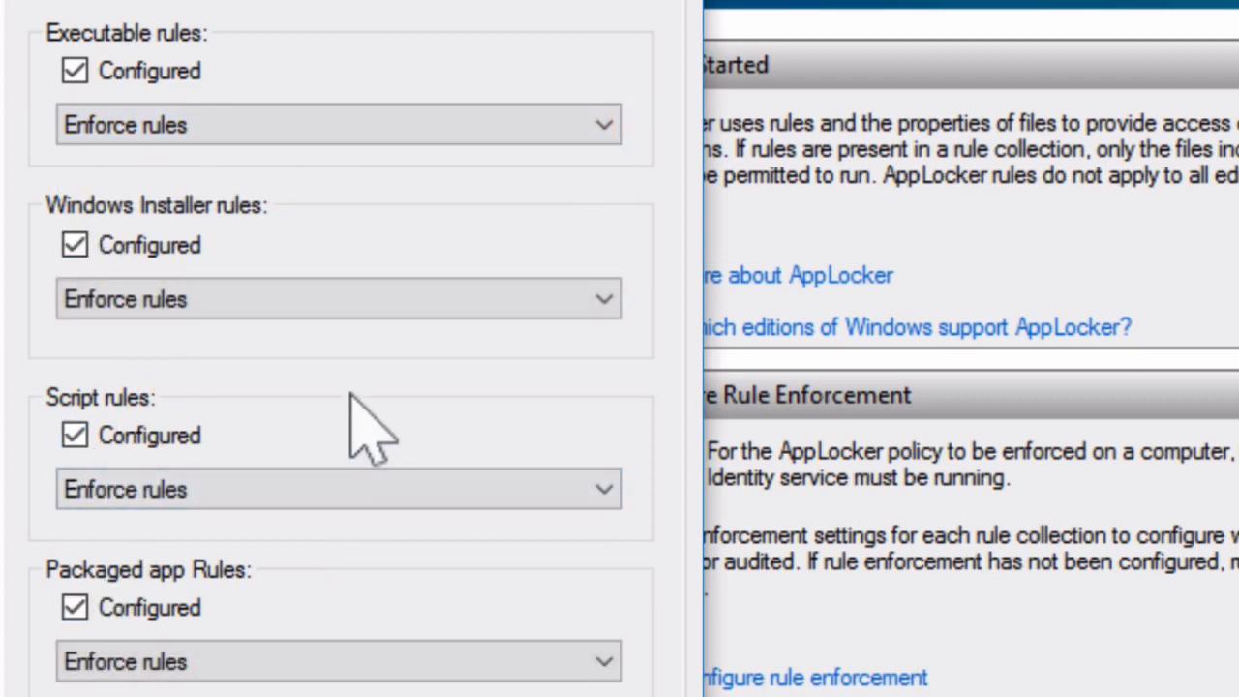
Clear the Configured option for all four rule collections and accept the AppLocker properties.
click(75, 607)
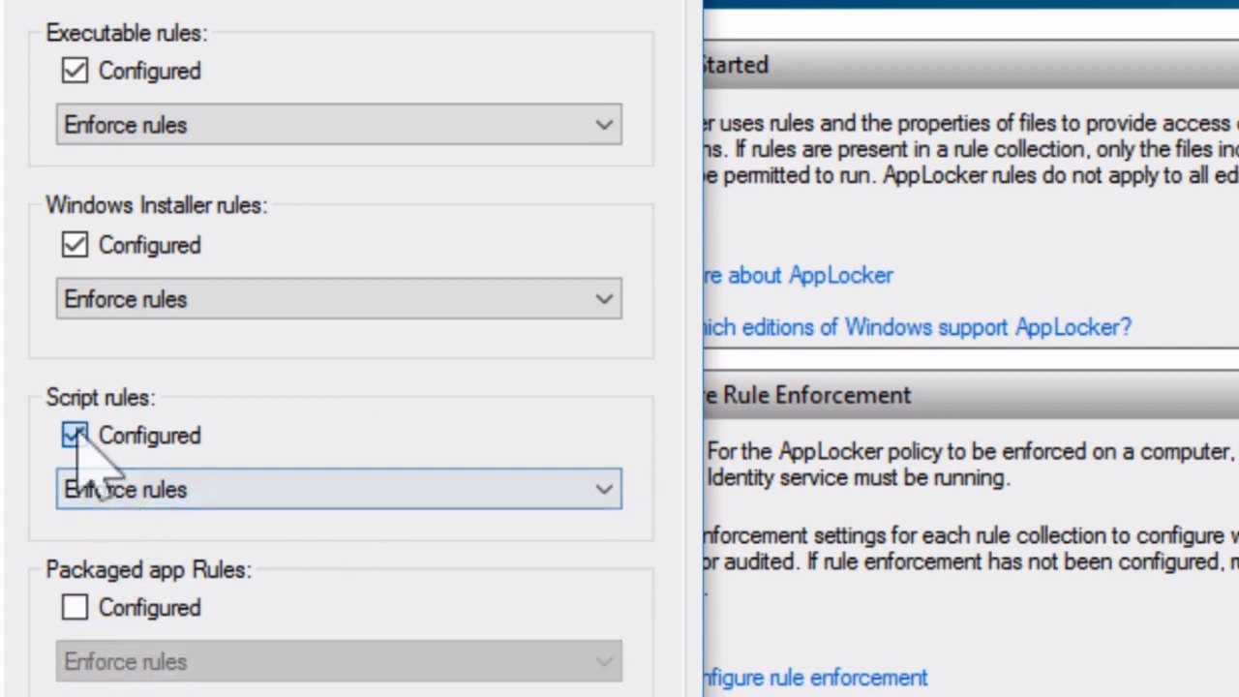
click(75, 436)
click(75, 245)
click(75, 70)
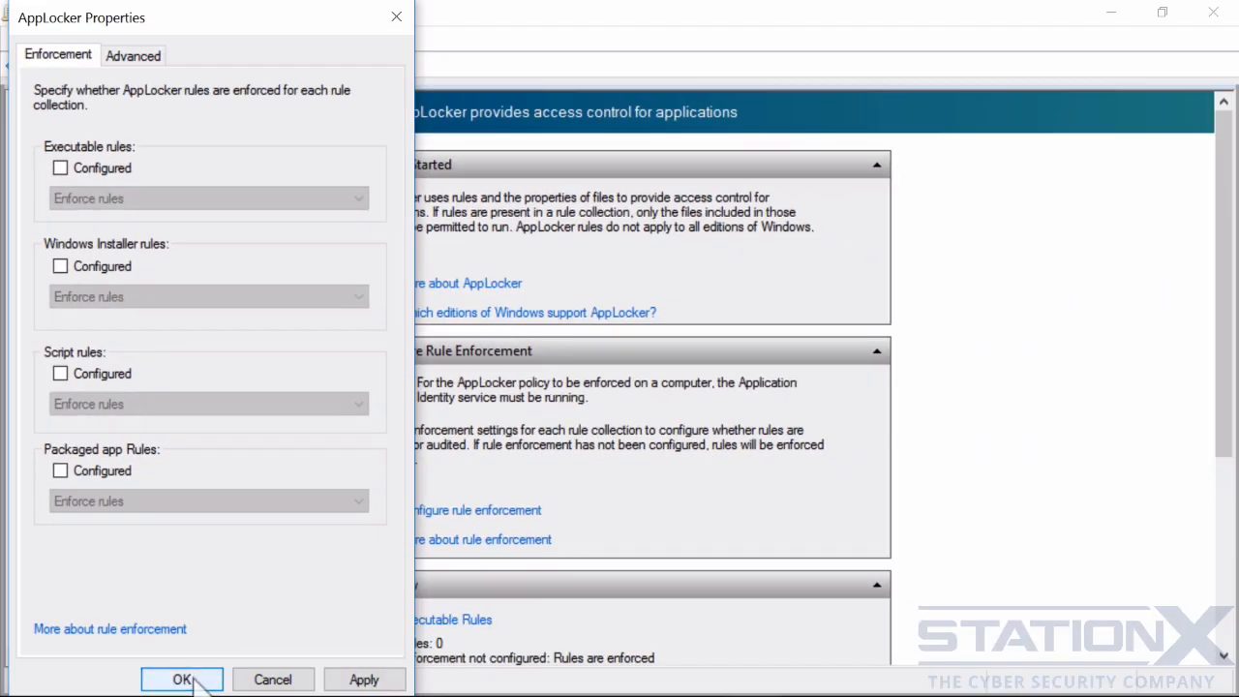
click(189, 679)
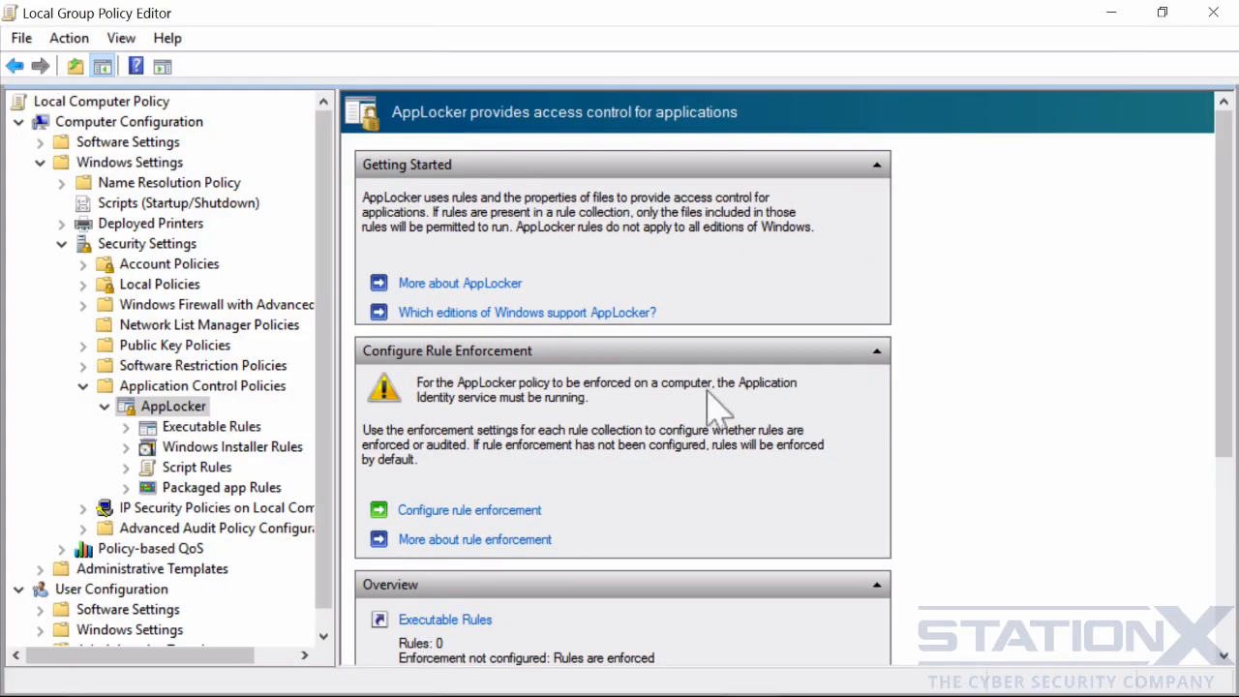
Start a new rule under Executable Rules, setting the wizard's introduction page to be skipped by default.
scroll(843, 410, down, 5)
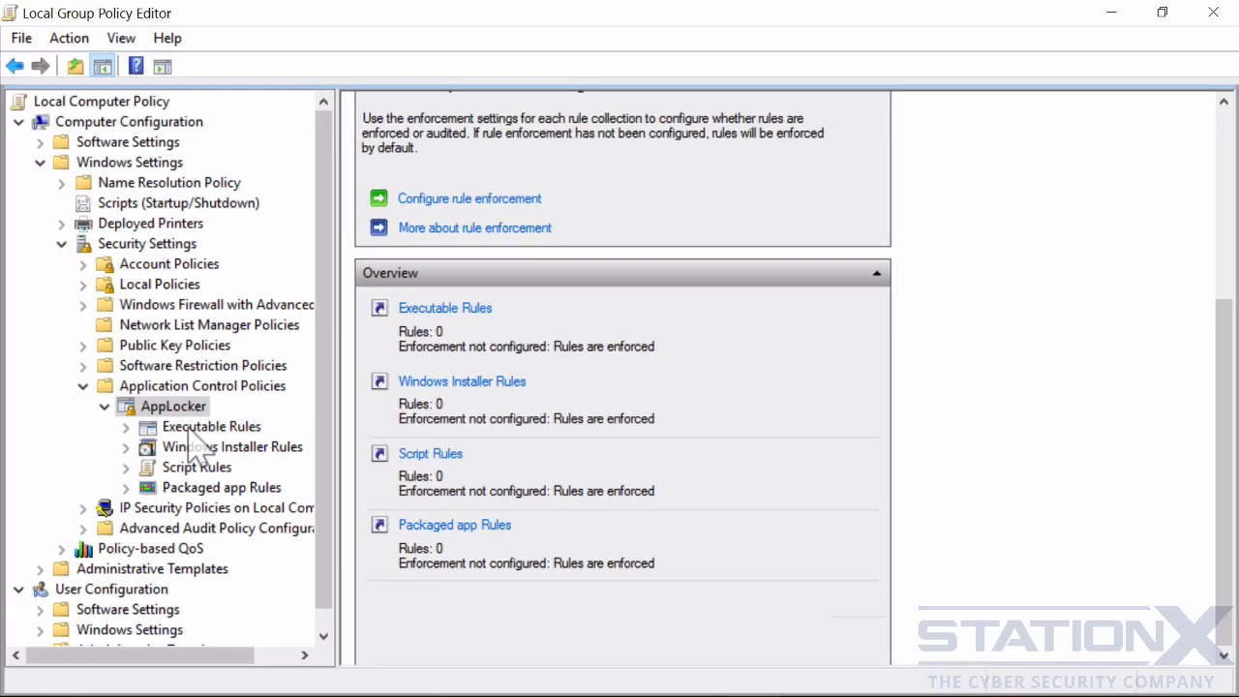
click(191, 429)
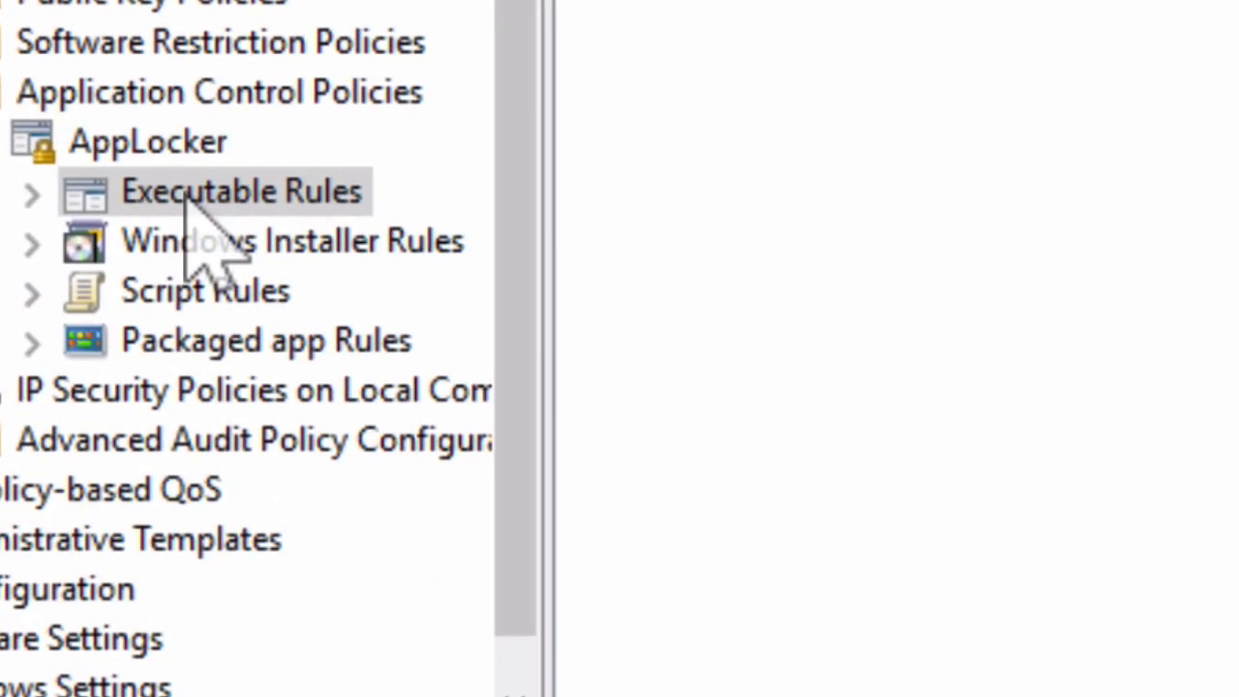
right_click(192, 206)
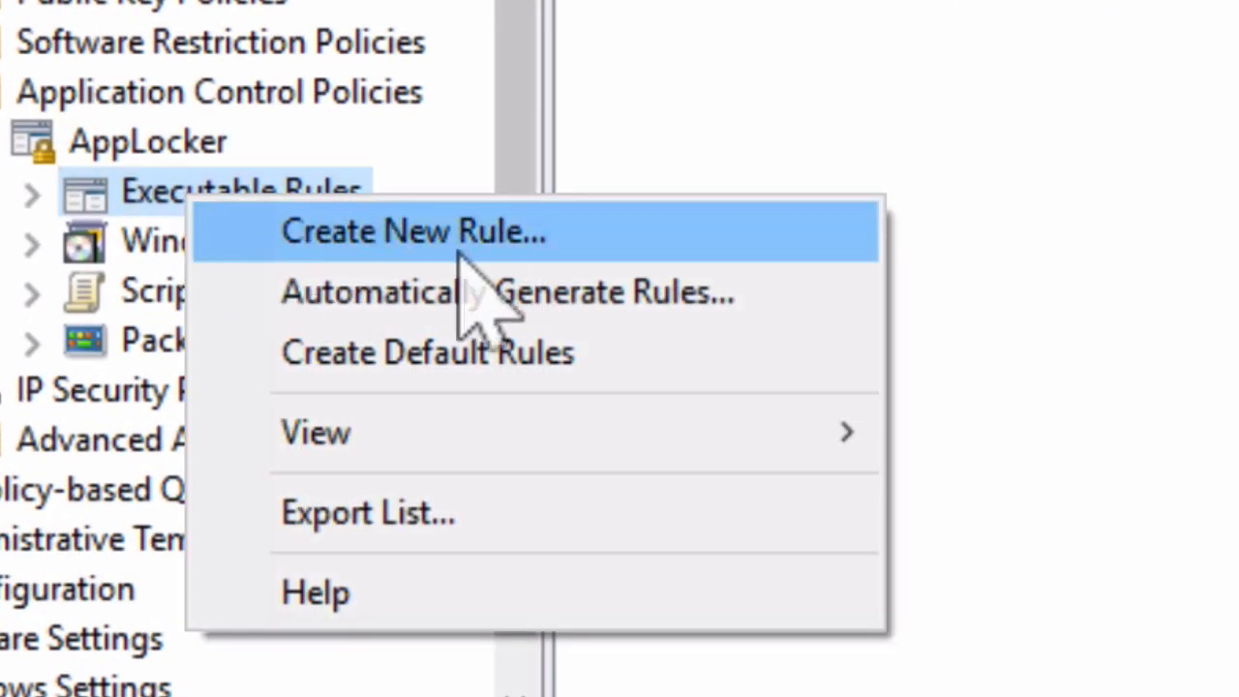
click(634, 242)
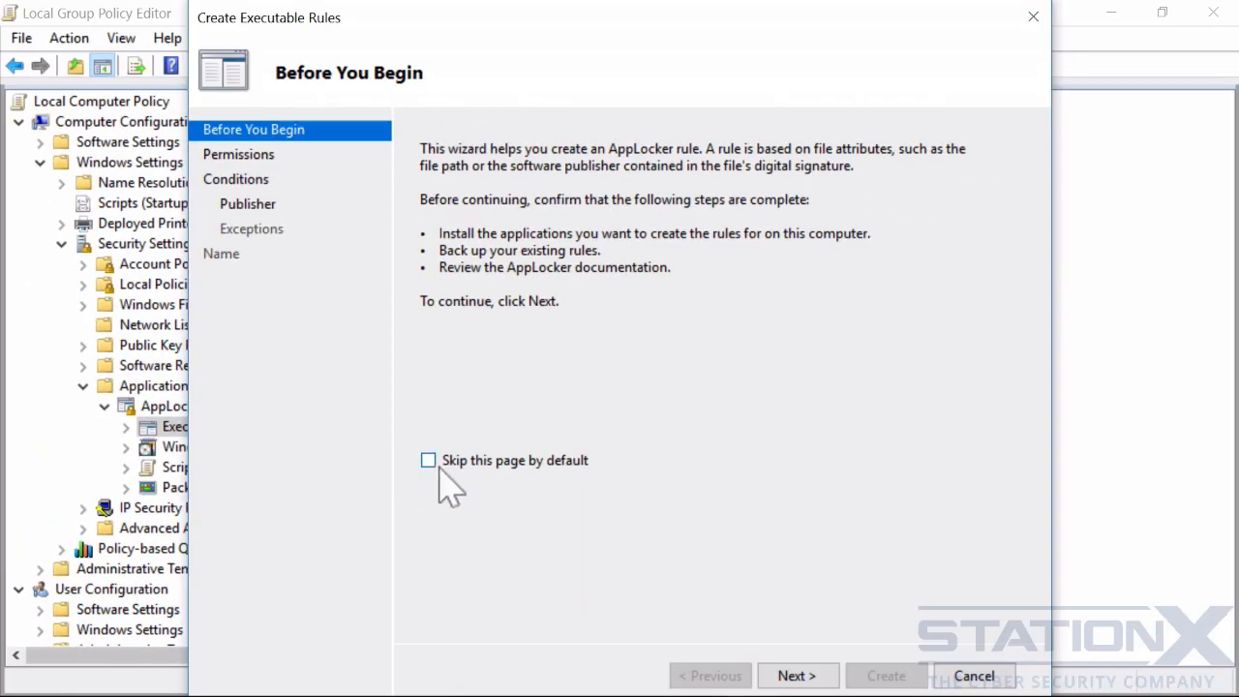
click(432, 463)
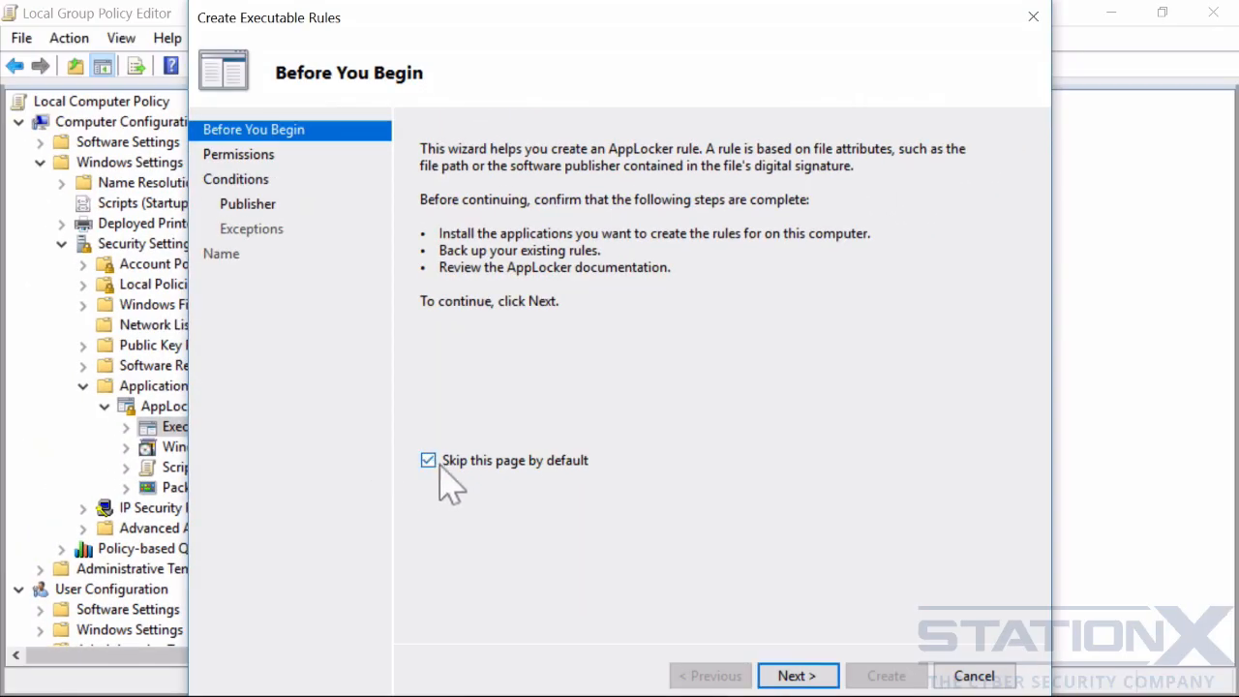
click(795, 676)
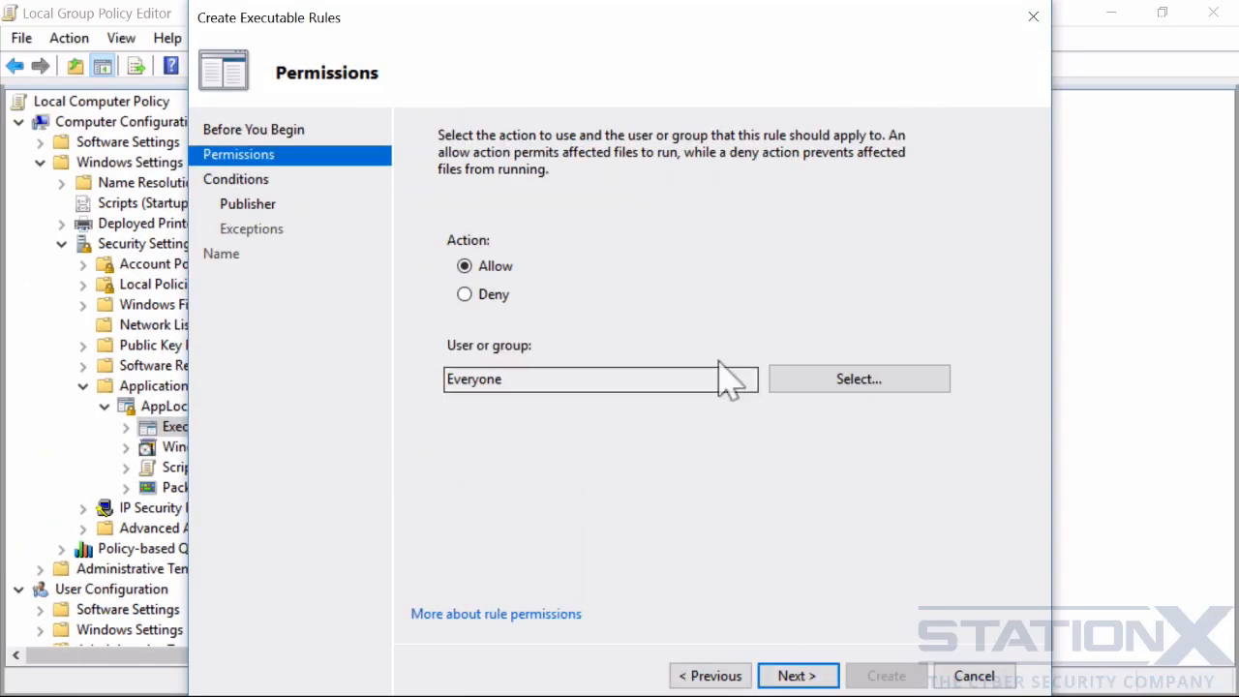
Set the executable rule's action to Deny for Everyone and choose Path as its primary condition.
click(468, 295)
click(794, 675)
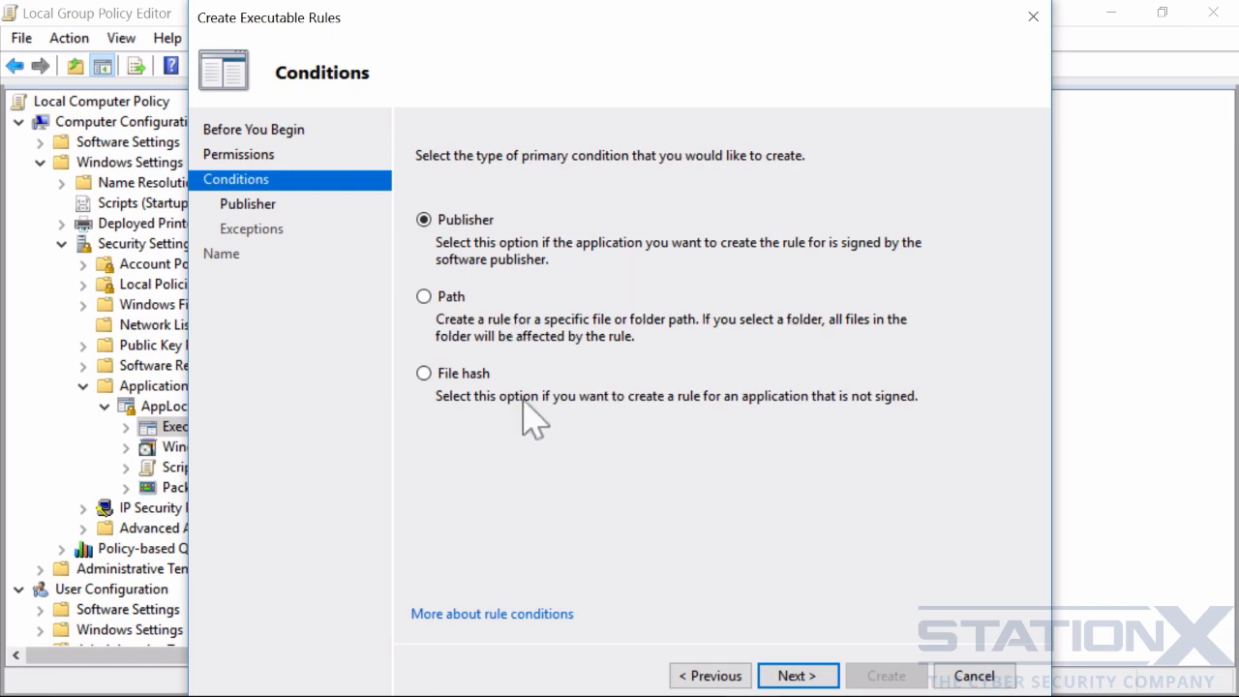
click(425, 297)
click(794, 675)
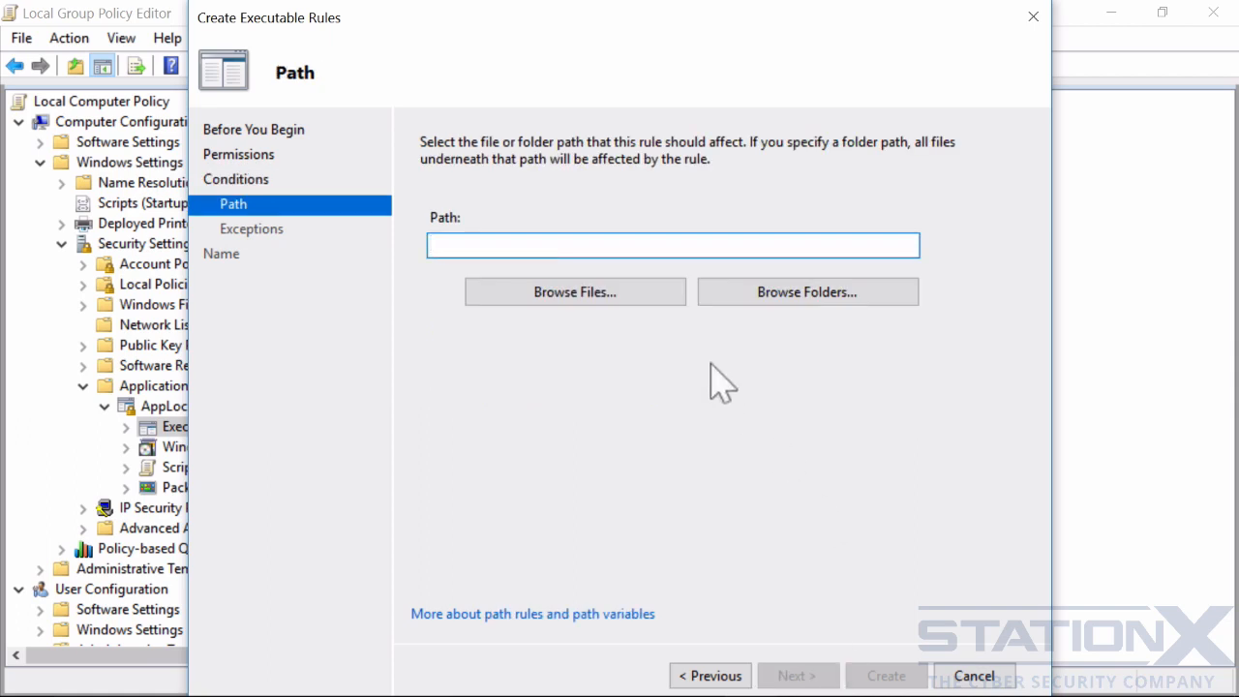
Set the rule's path to the Microsoft Visual Studio 12.0 folder inside Program Files.
click(743, 298)
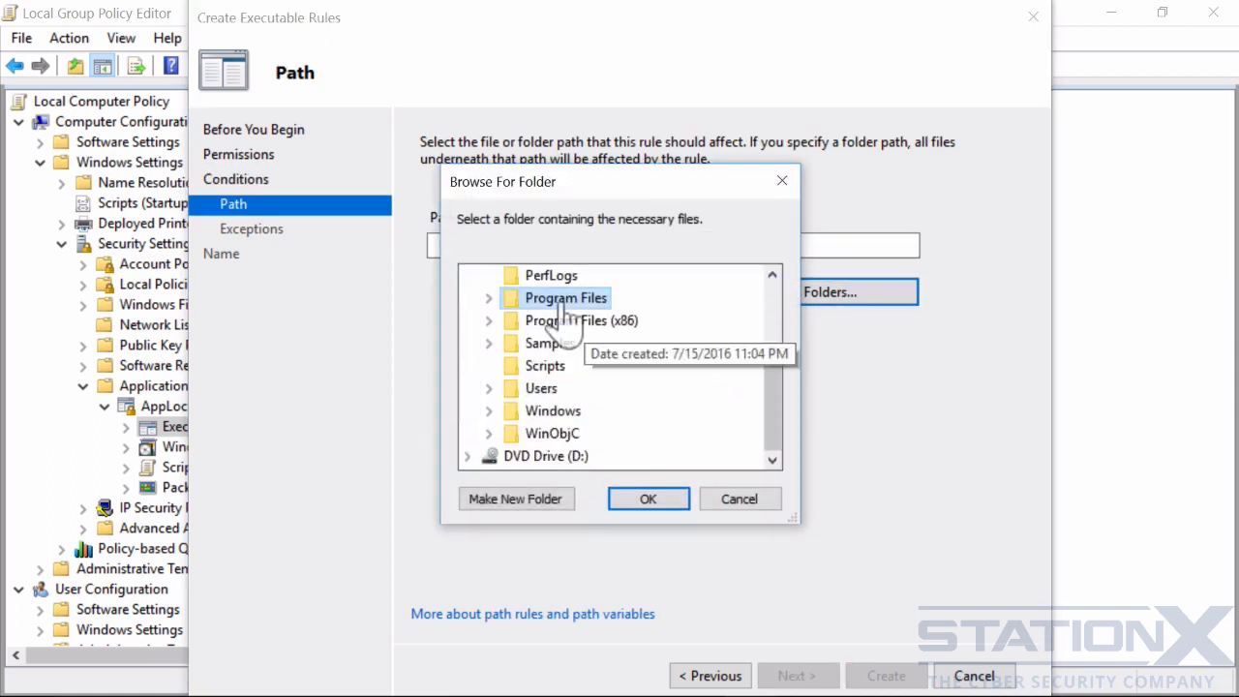
click(562, 303)
scroll(639, 339, down, 3)
scroll(668, 363, down, 1)
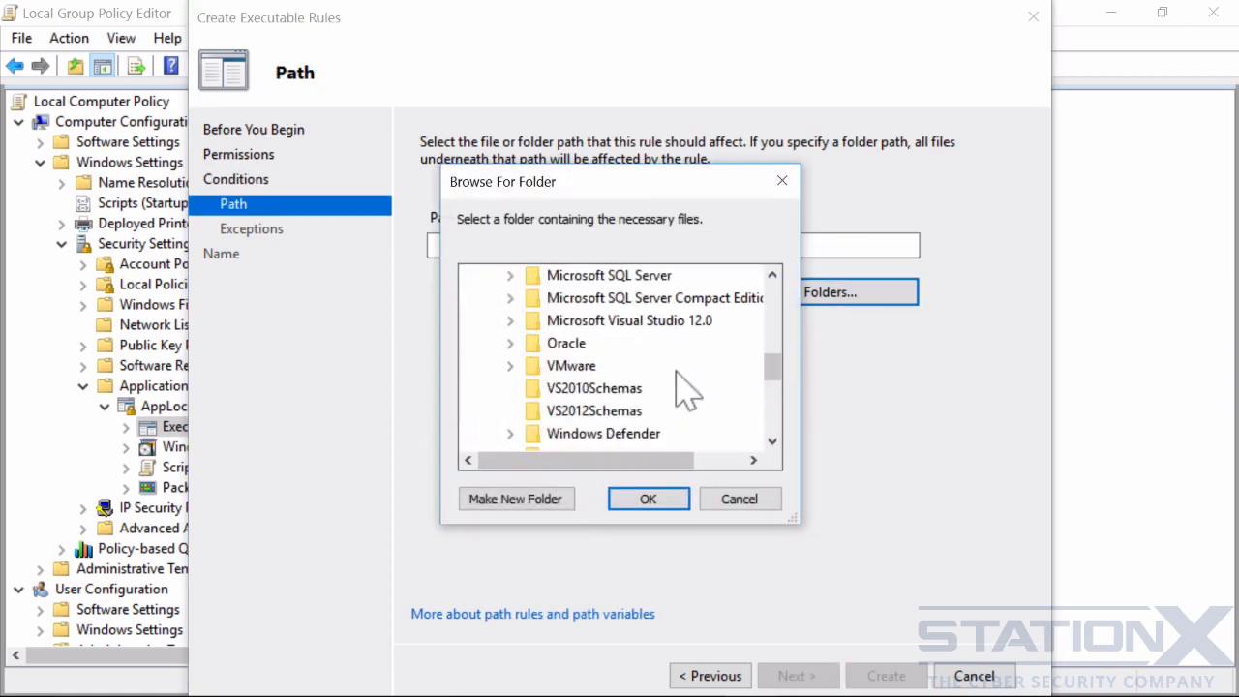
click(632, 322)
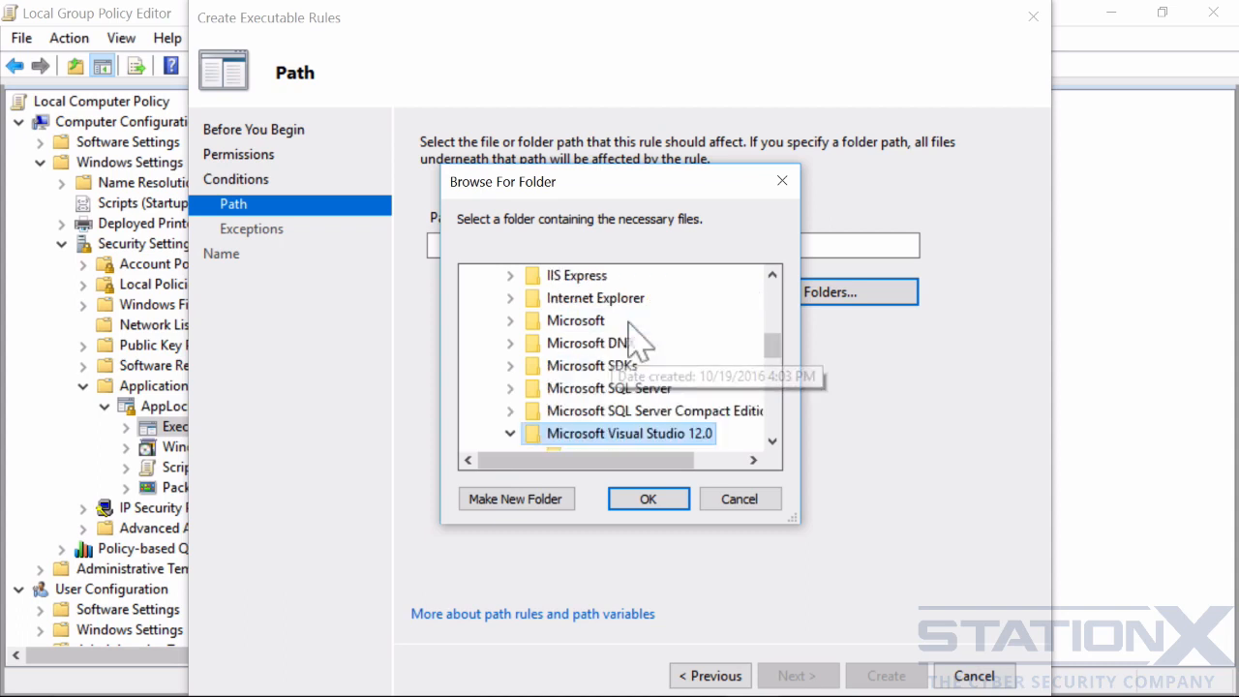
click(658, 499)
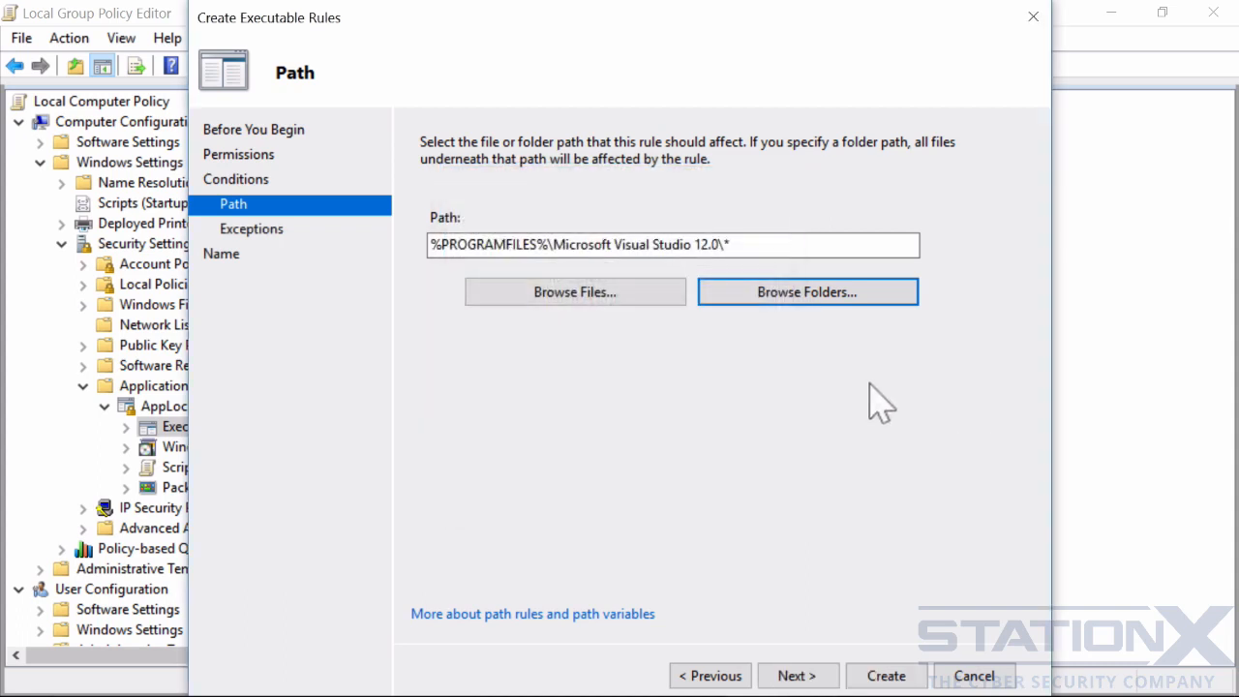
Create the rule without exceptions or a description, keeping the suggested name, and accept adding the default rules.
click(795, 676)
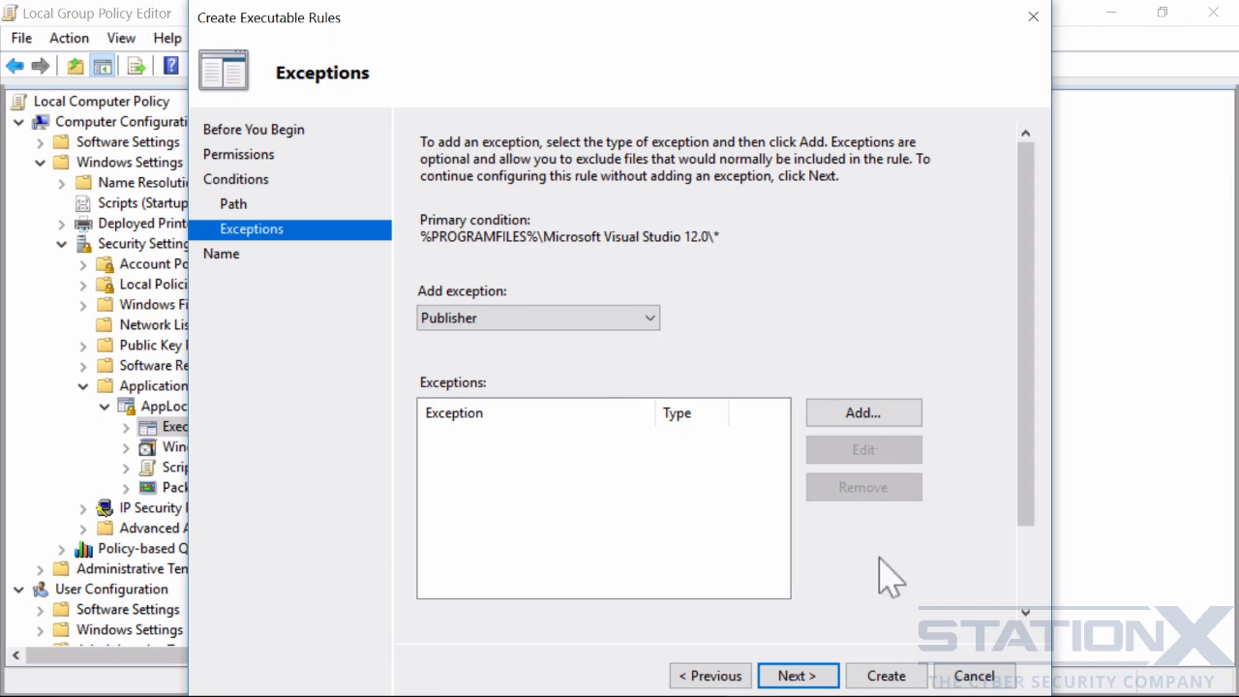
click(800, 675)
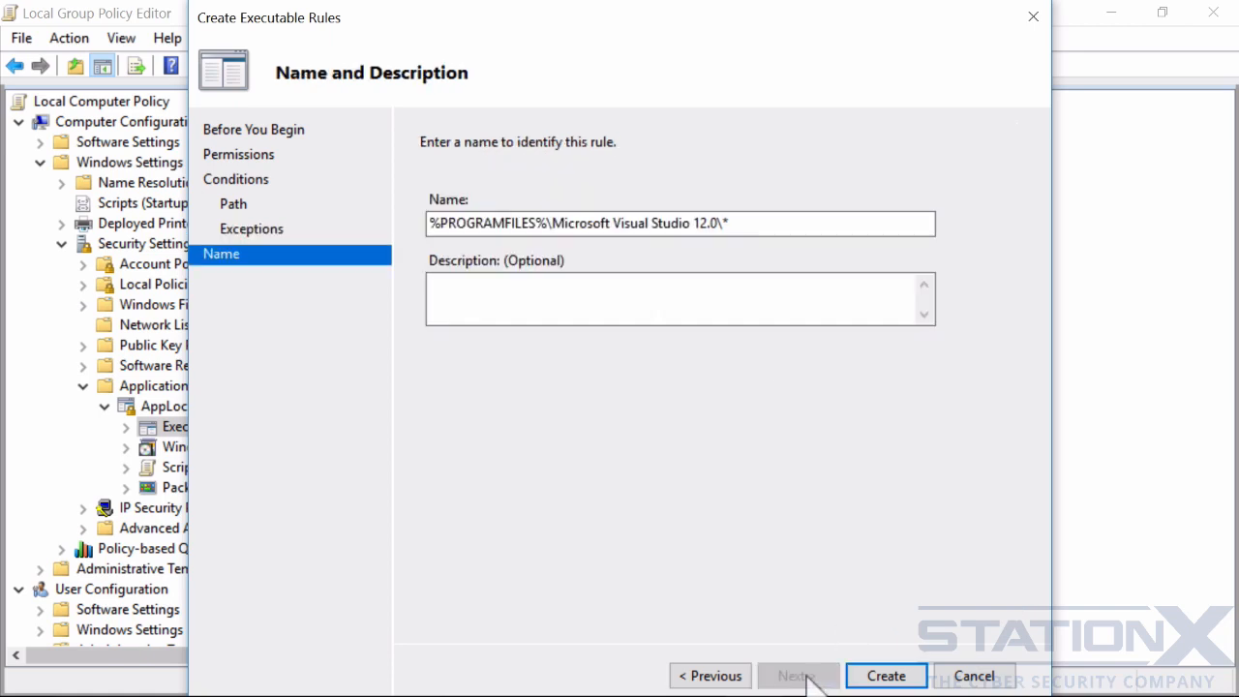
click(616, 288)
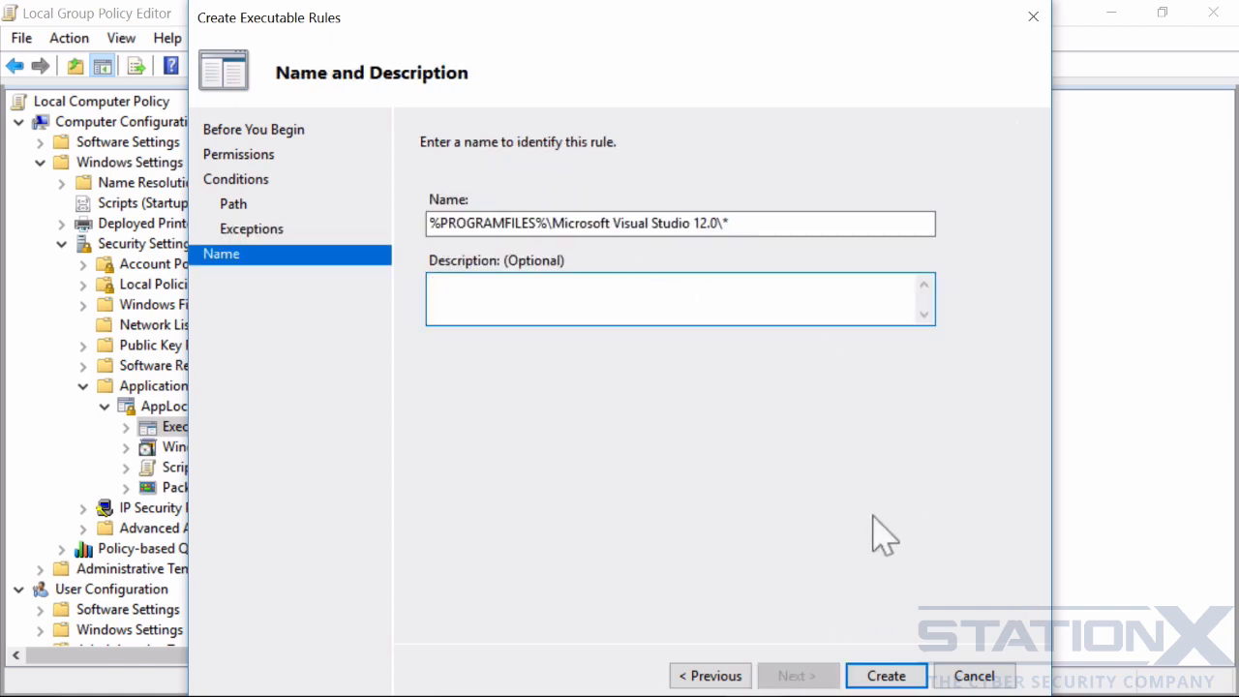
click(885, 668)
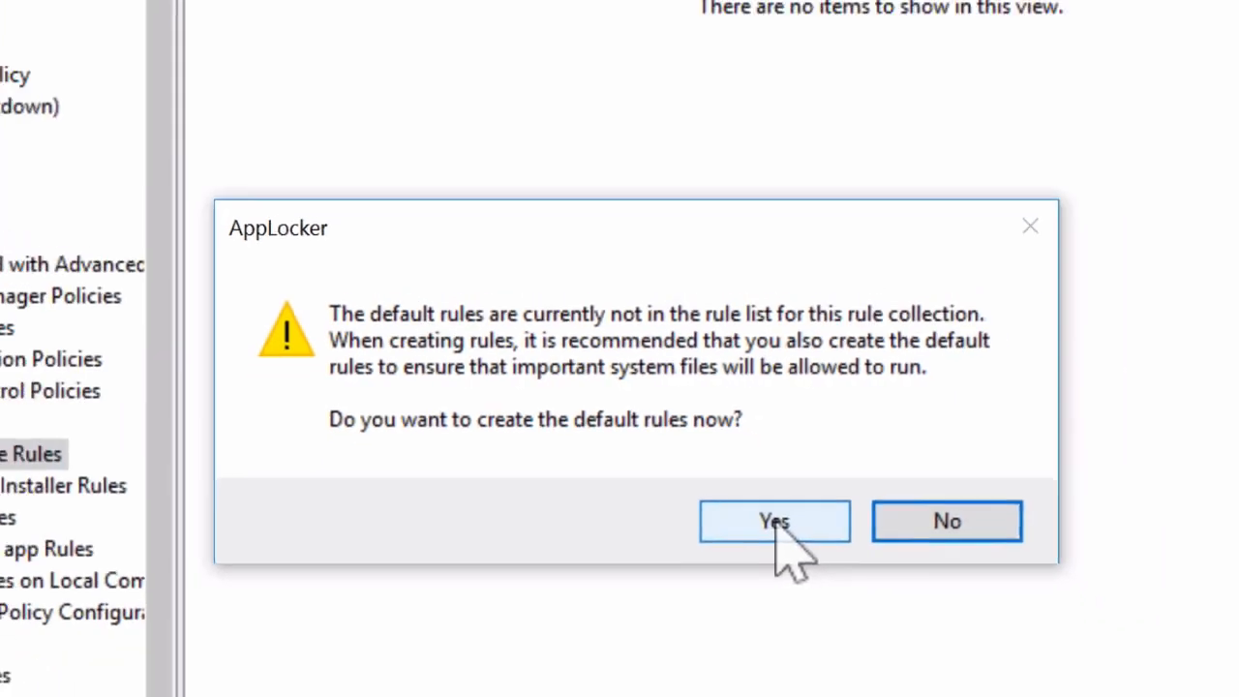
click(774, 523)
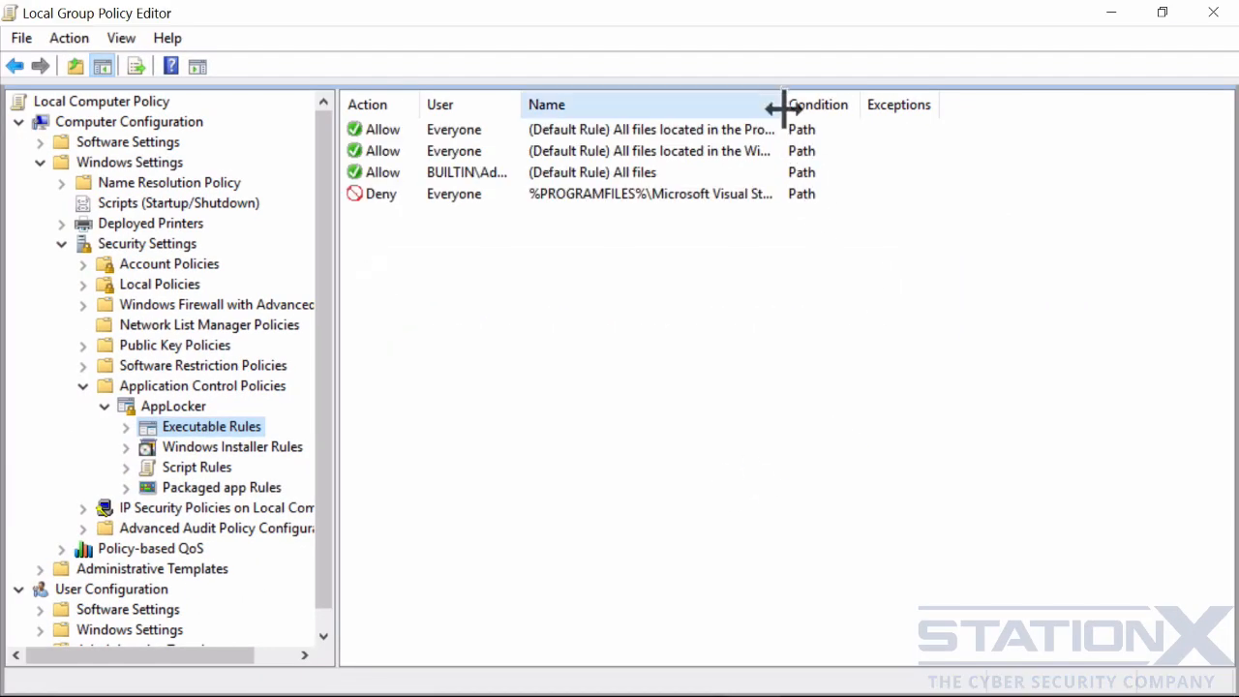
Widen the Name and User columns of the executable rules list so their full entries can be read.
drag(783, 109, 940, 105)
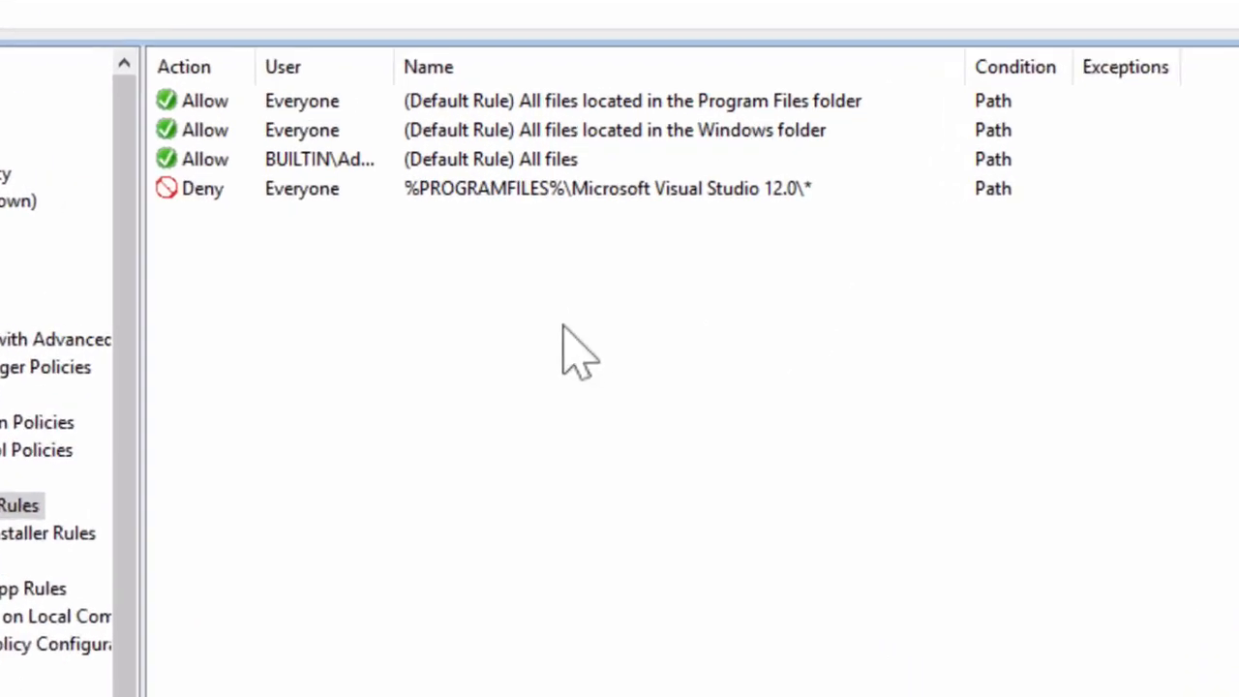
click(201, 189)
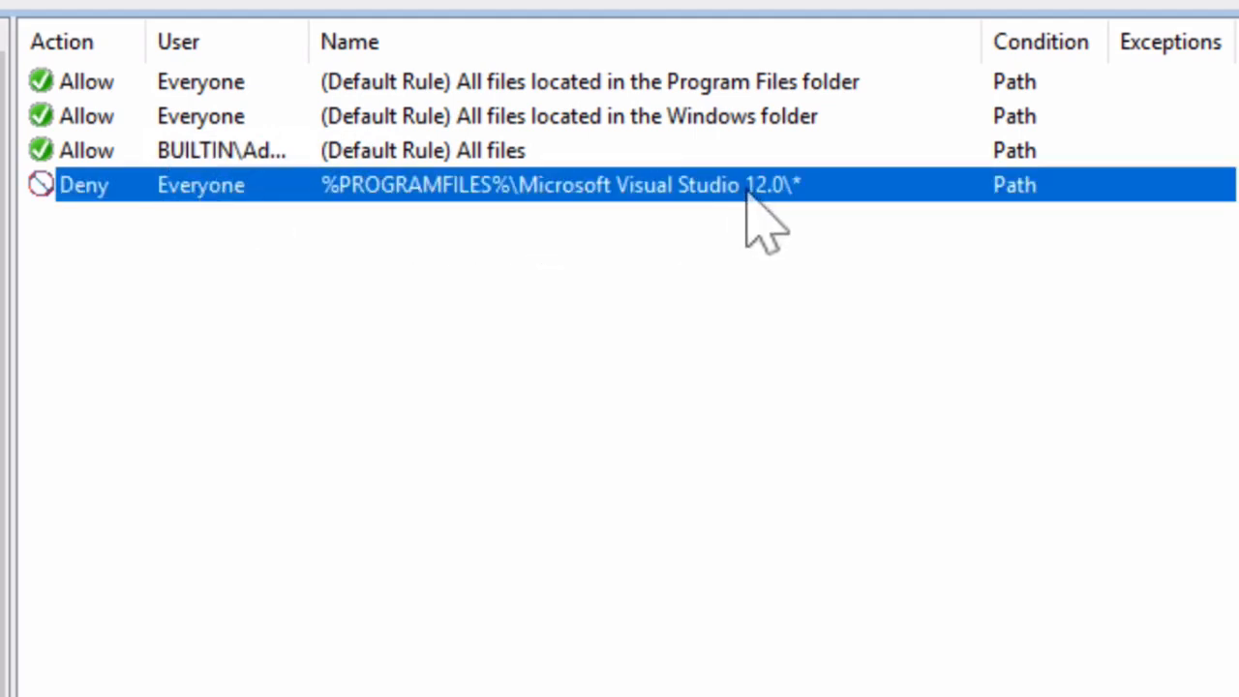
click(253, 233)
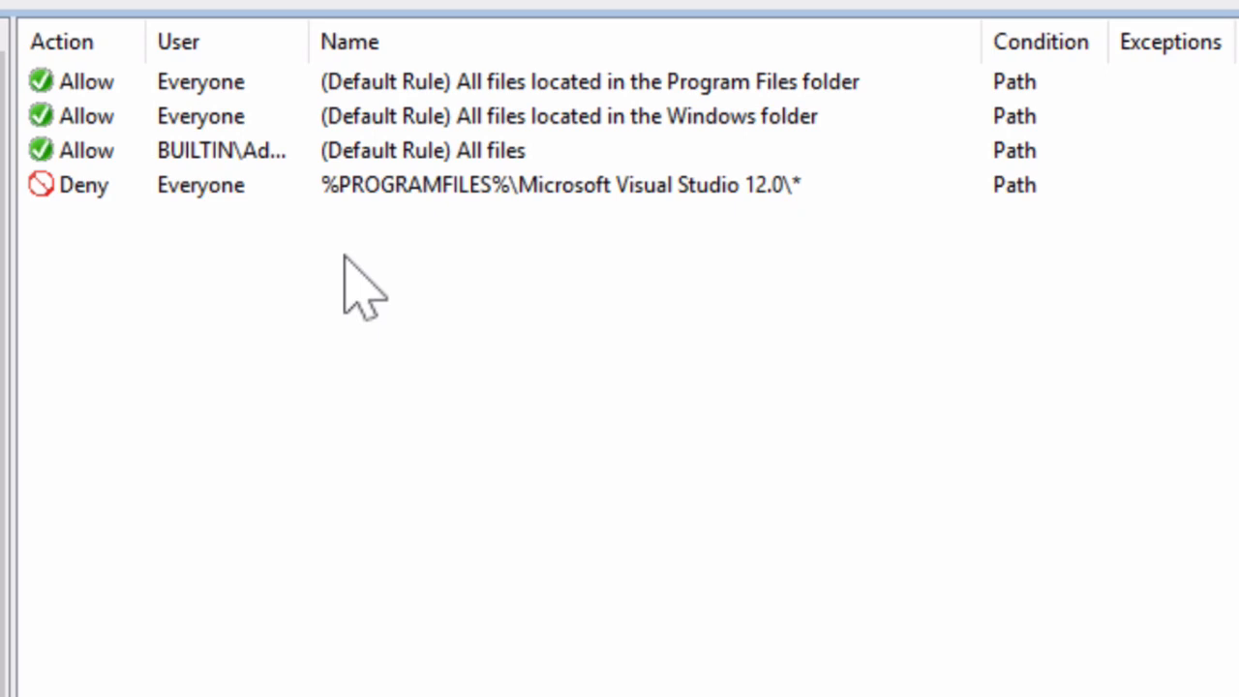
click(406, 155)
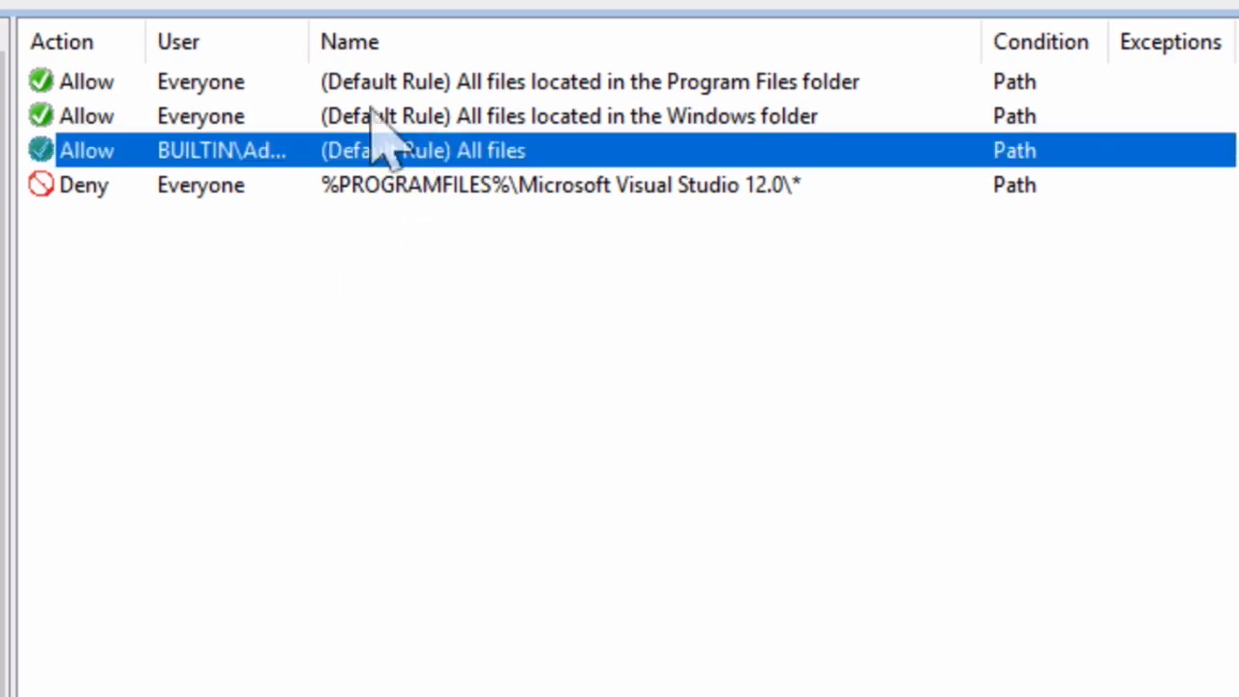
drag(318, 38, 455, 39)
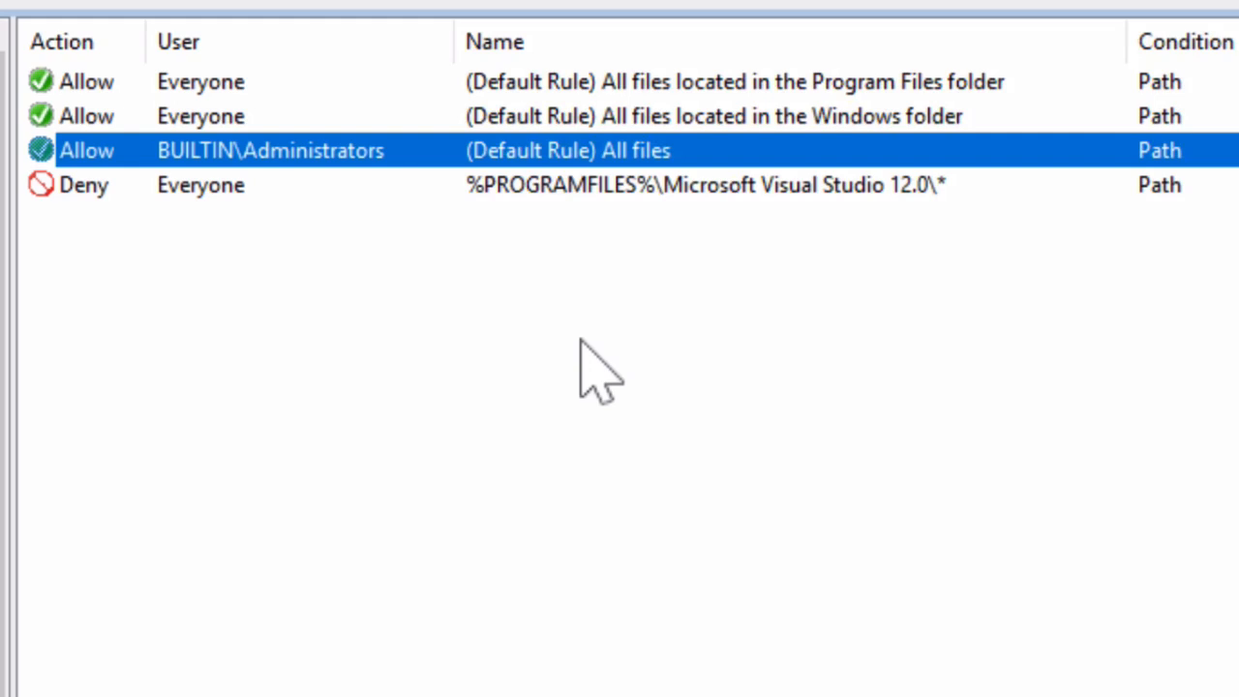
key(shift+Up)
key(shift+Up)
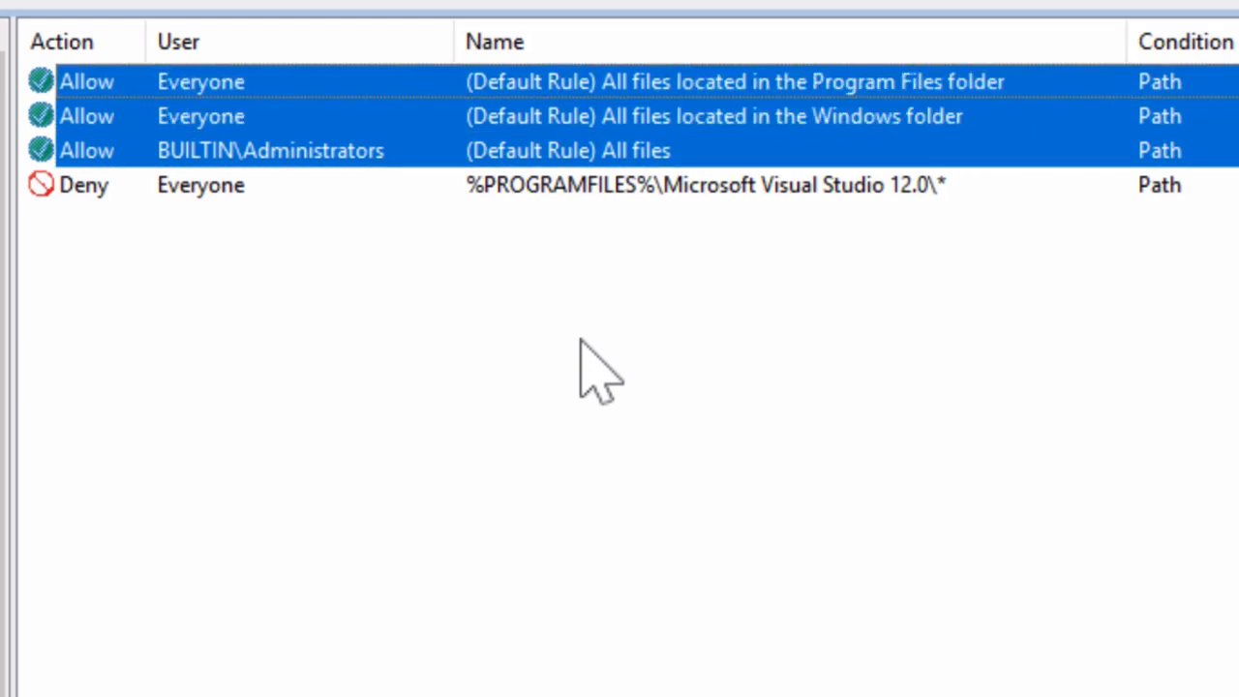
right_click(395, 116)
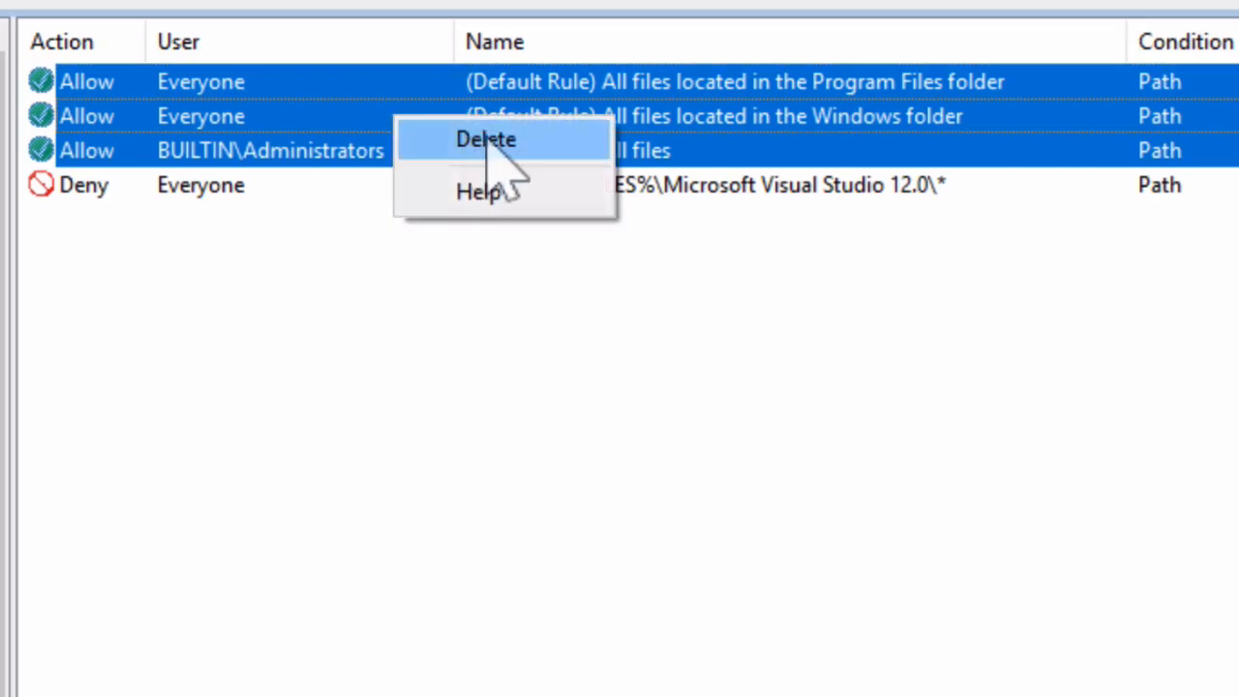
click(249, 254)
Examine the general, path and exceptions settings of the Microsoft Visual Studio 12.0 deny rule and close its properties without changes.
double_click(217, 185)
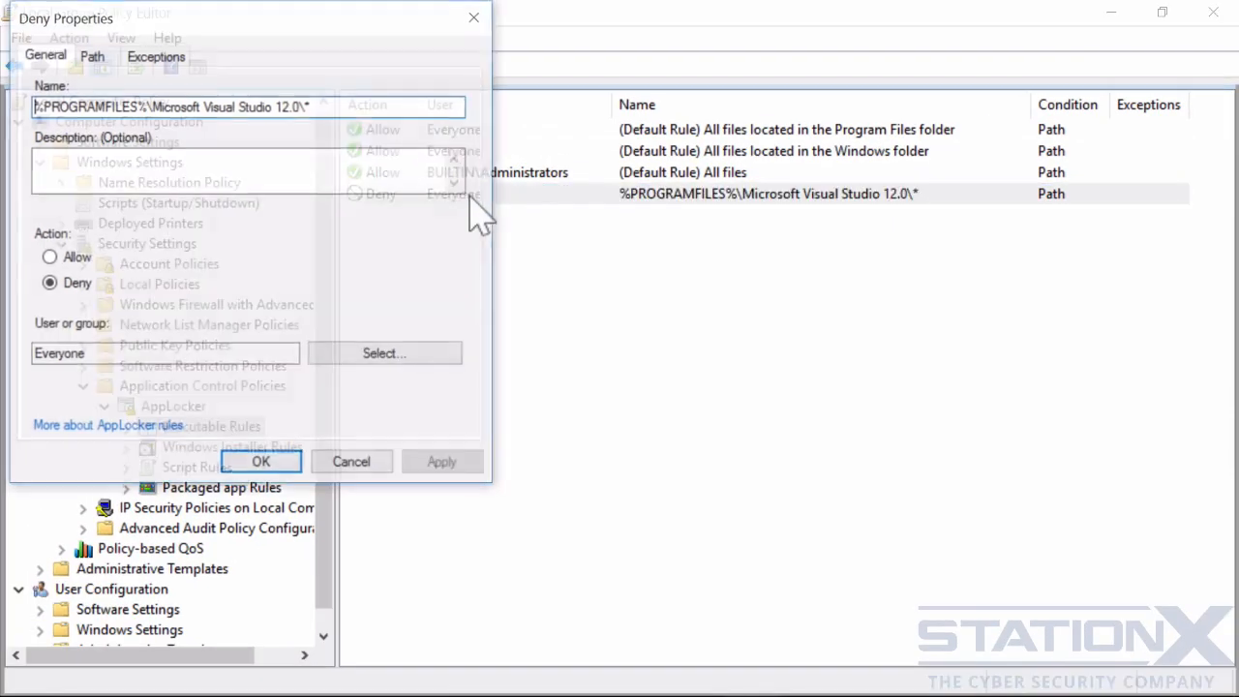
click(95, 58)
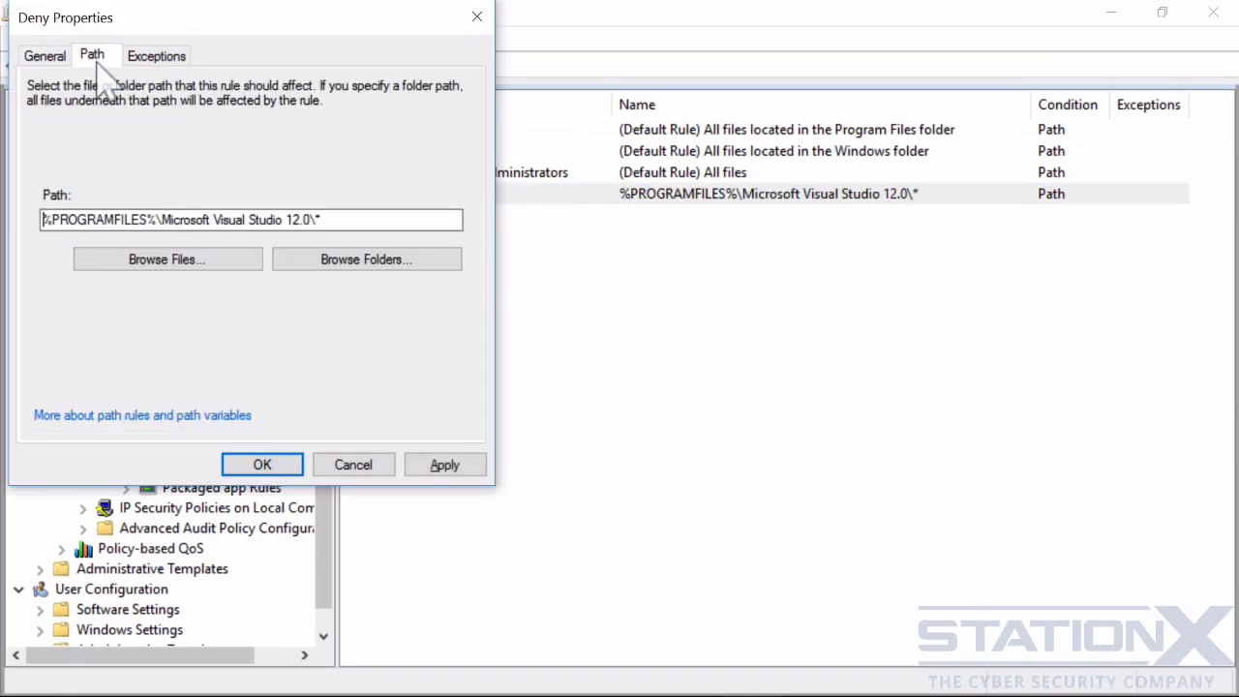
click(157, 56)
click(92, 56)
click(44, 56)
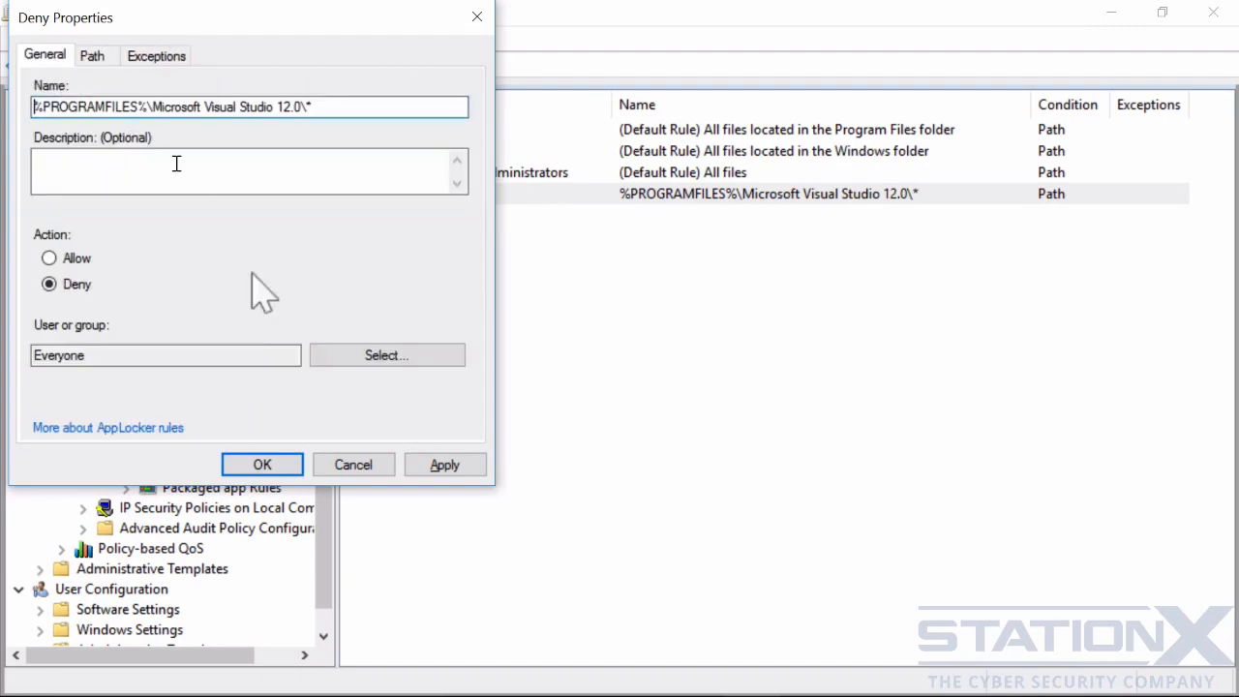
click(356, 466)
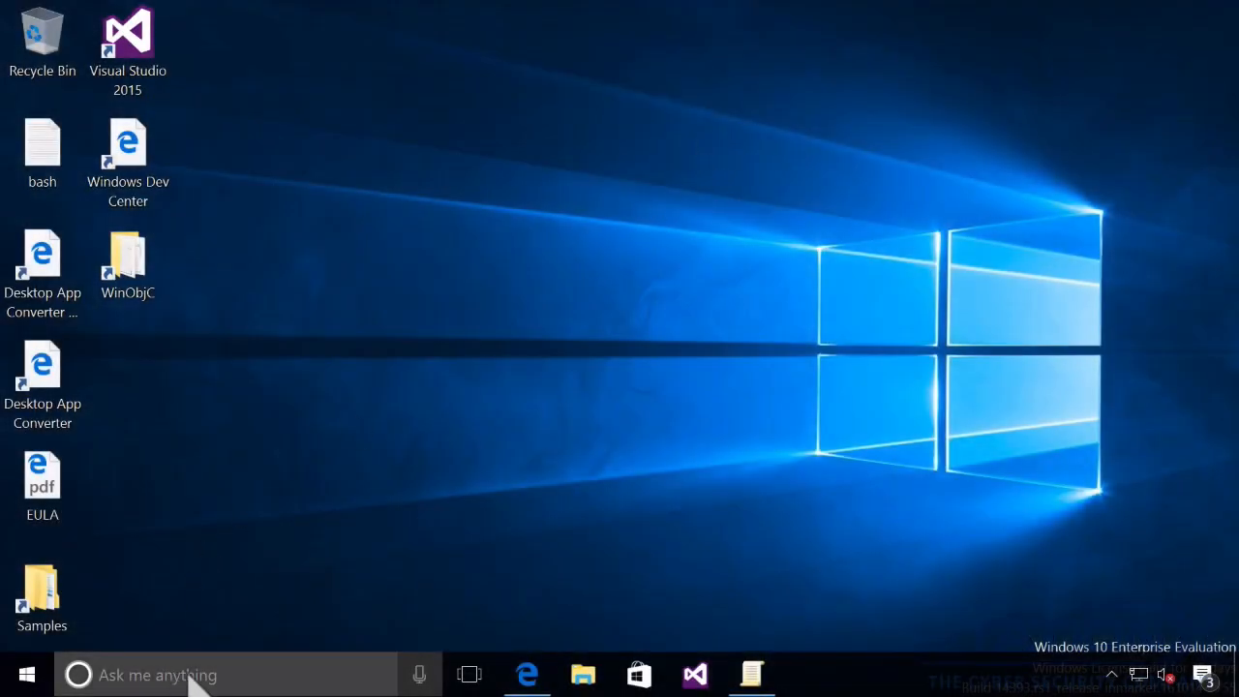
Search Windows for "service", launch Services, and view the properties of the Application Identity service.
click(201, 675)
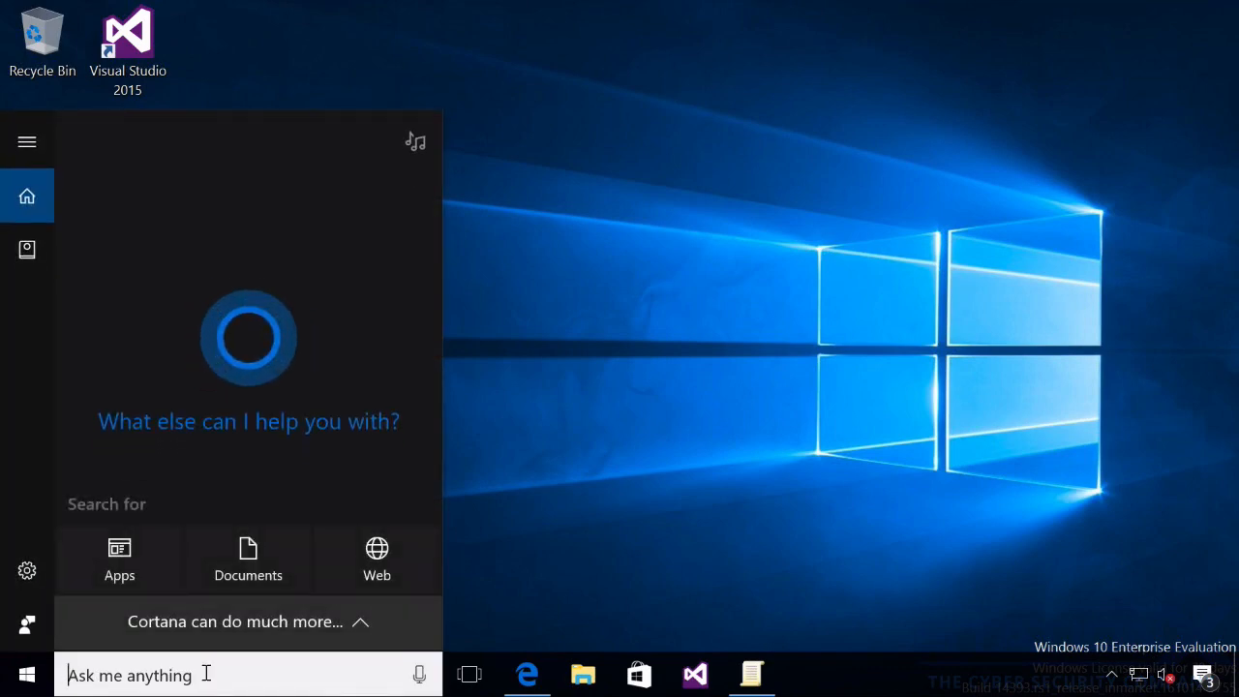
text(service)
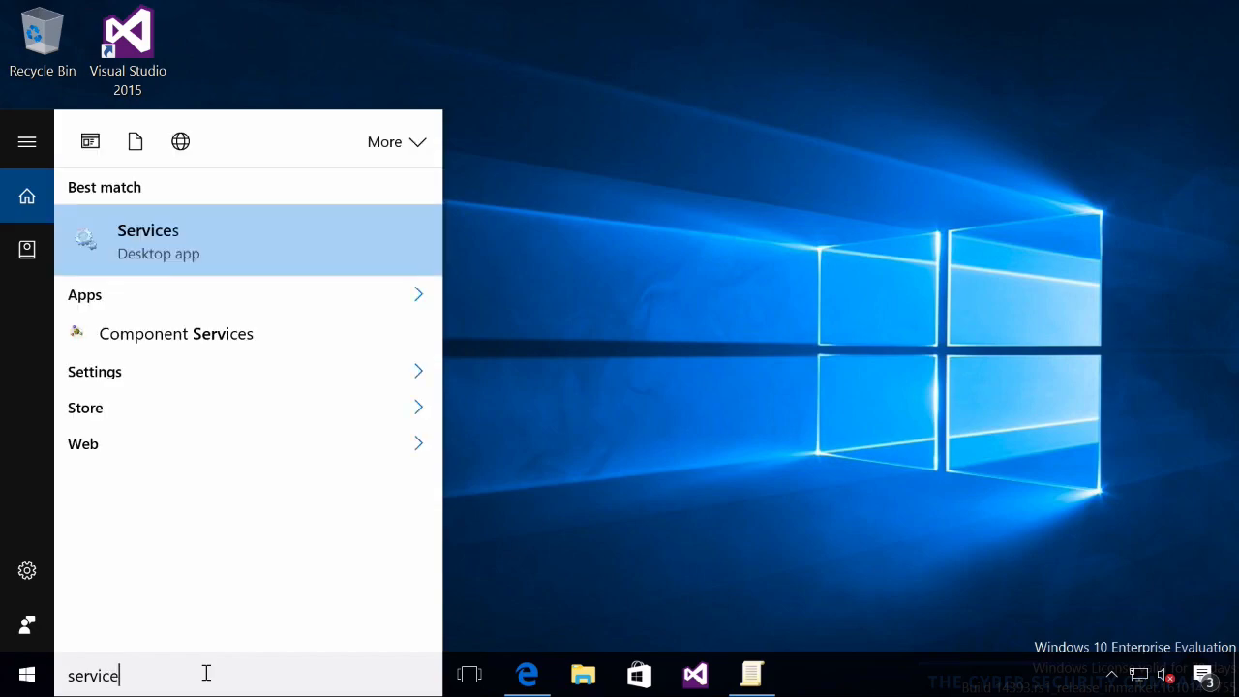
click(155, 249)
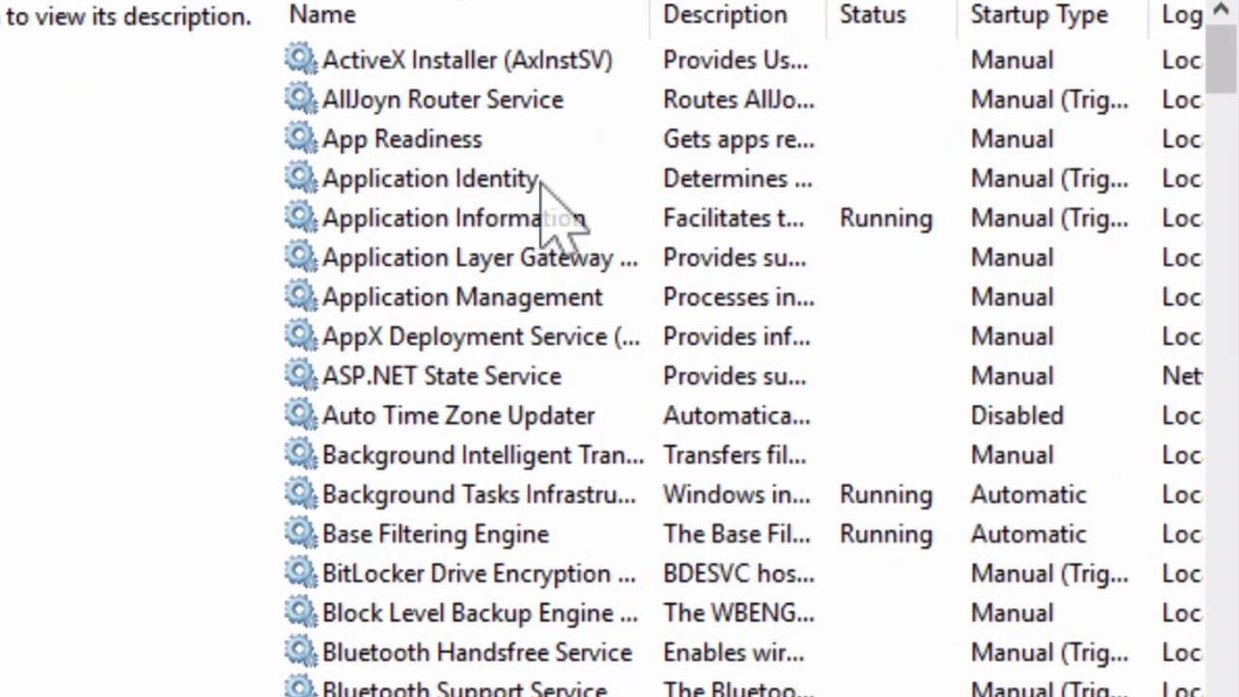
click(626, 219)
click(559, 179)
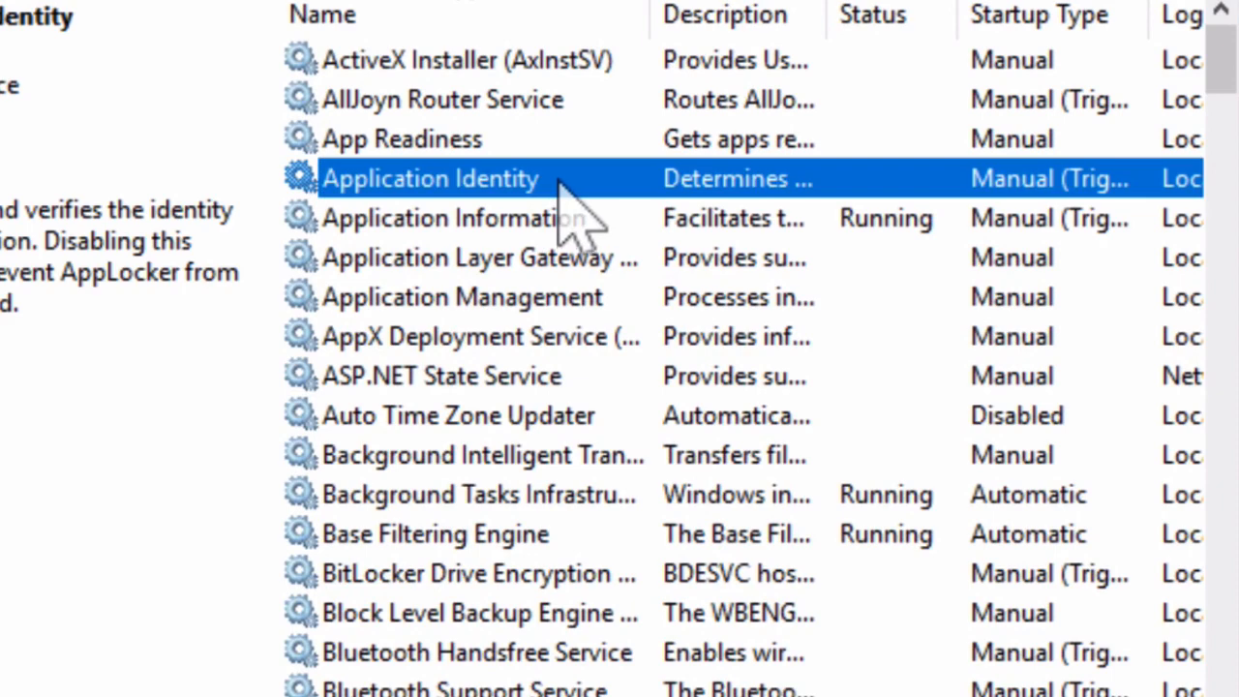
double_click(559, 182)
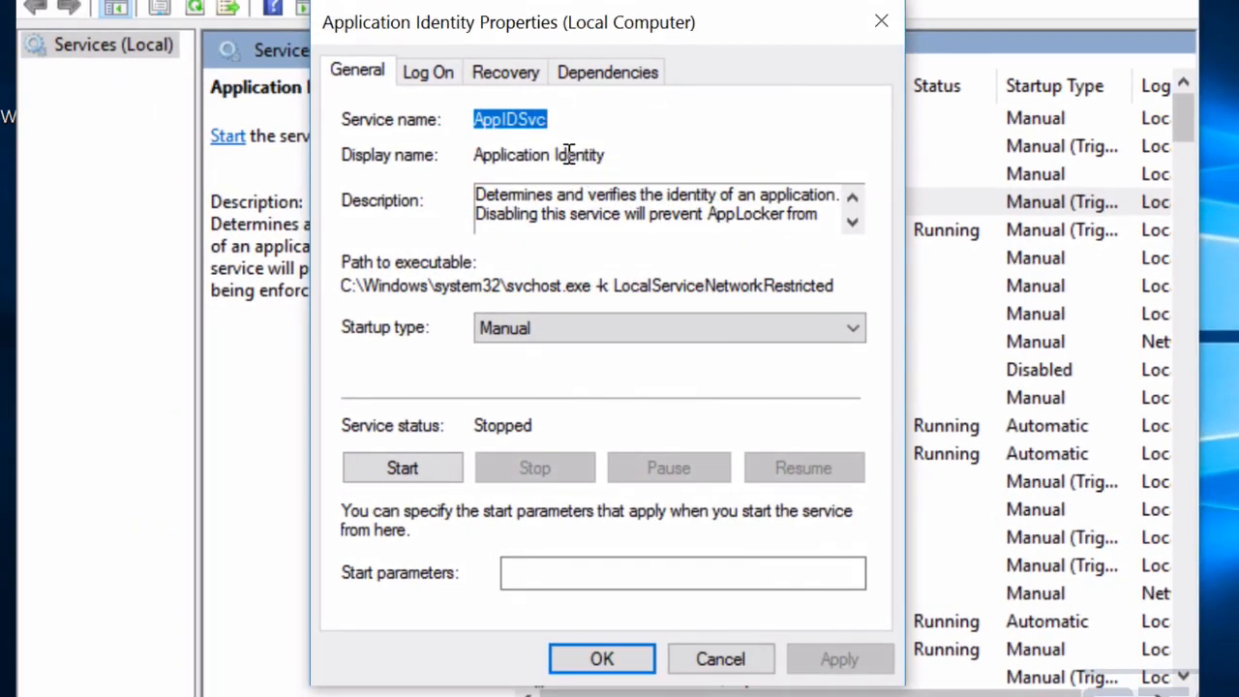
Try Automatic as the Application Identity service's startup type and close its properties without saving.
click(823, 328)
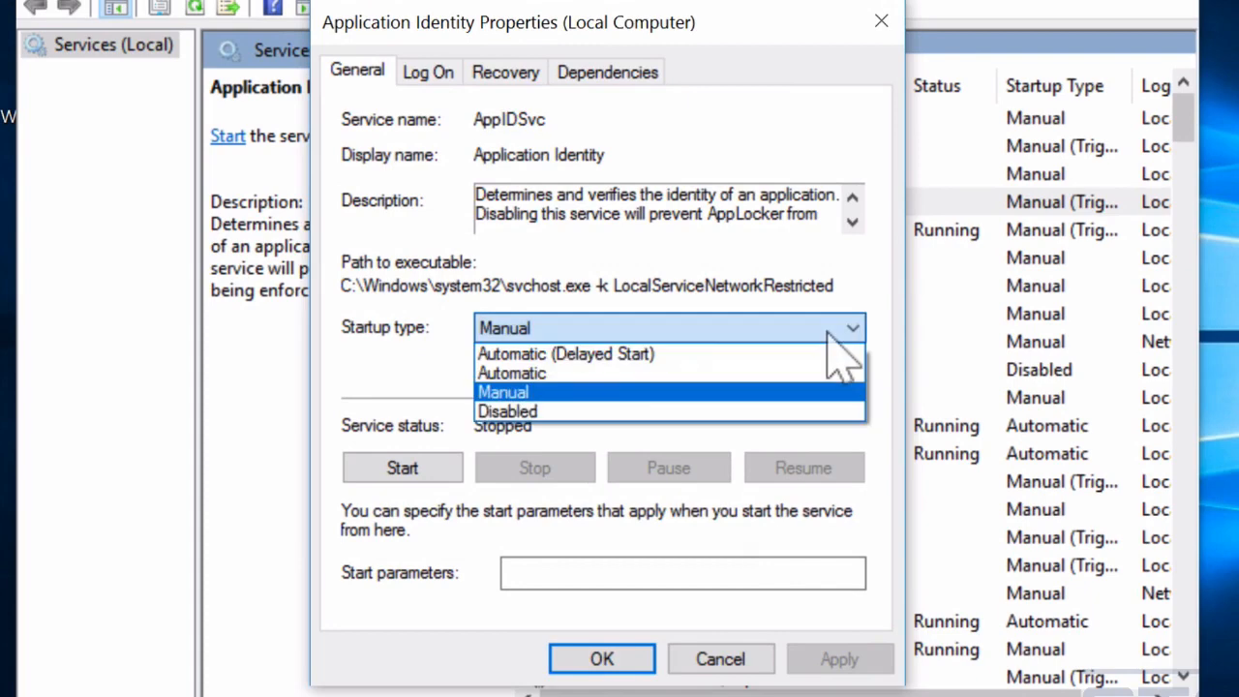
click(542, 374)
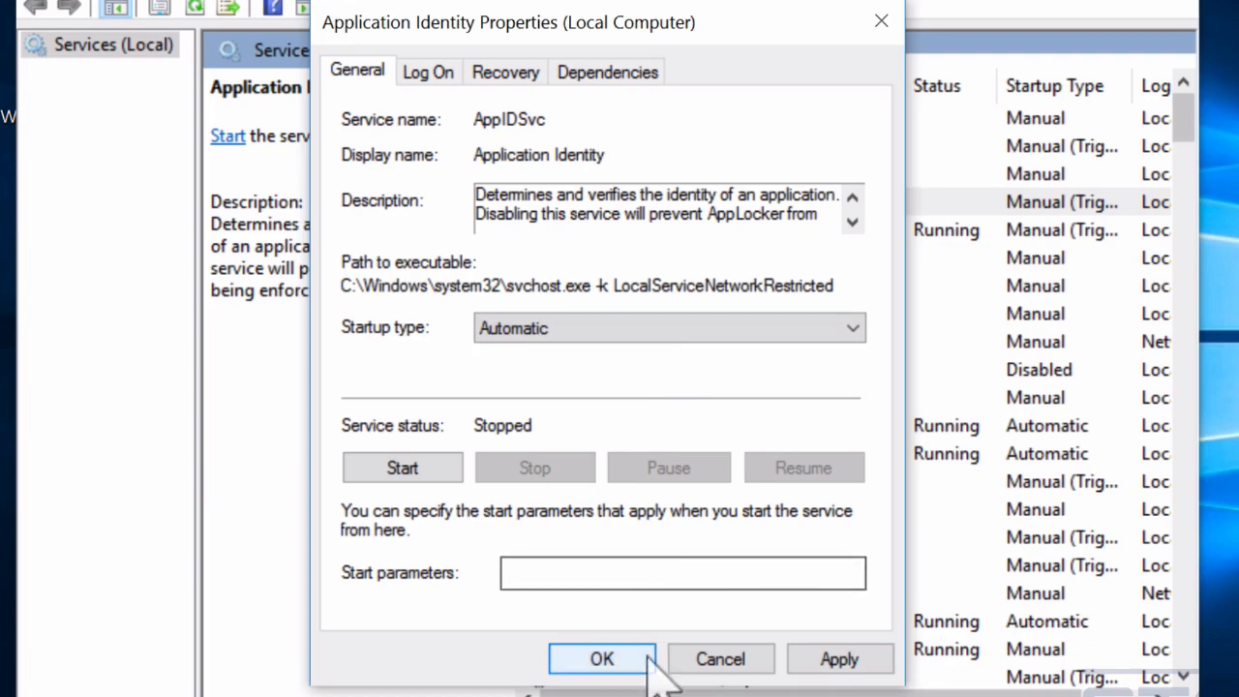
click(721, 659)
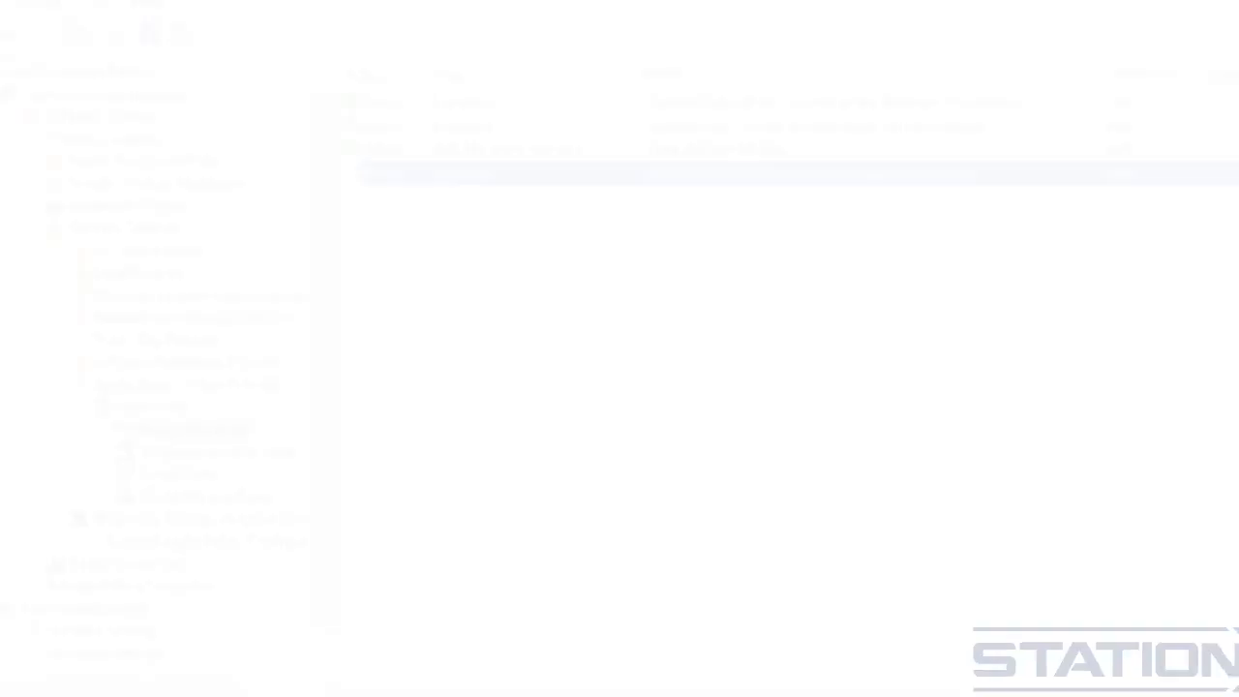
Delete all the rules under Executable Rules in the Local Group Policy Editor, including the default rules.
drag(616, 308, 455, 150)
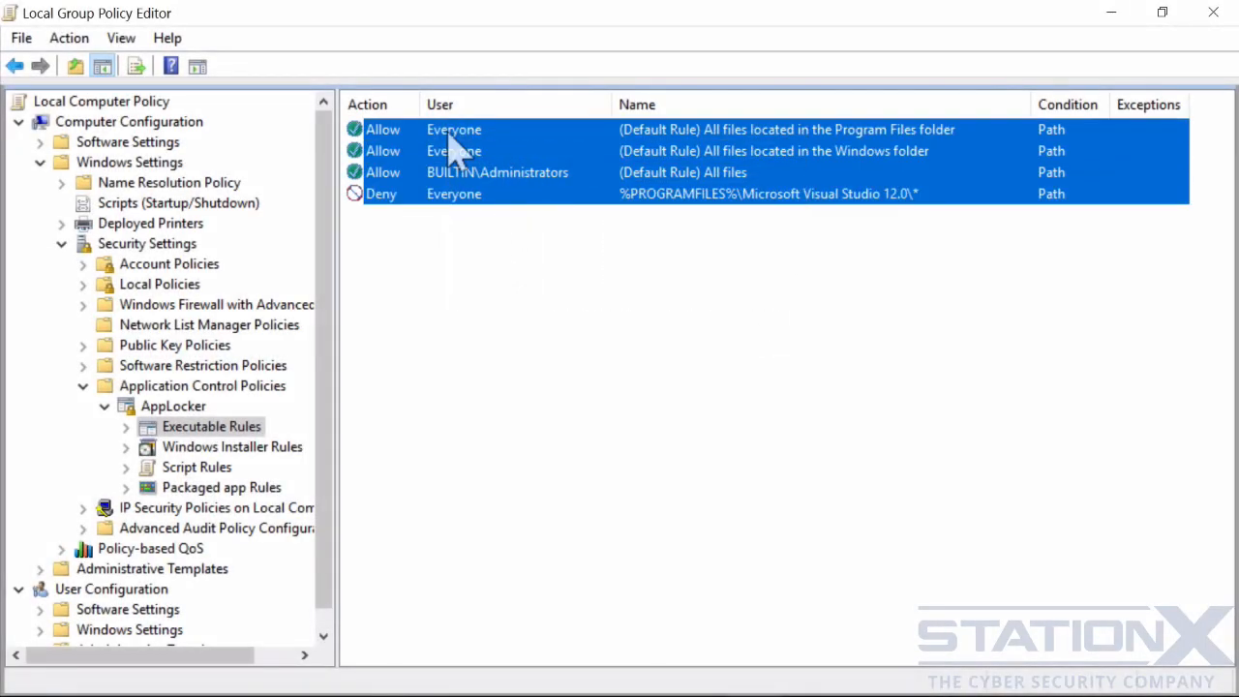
right_click(455, 150)
click(474, 145)
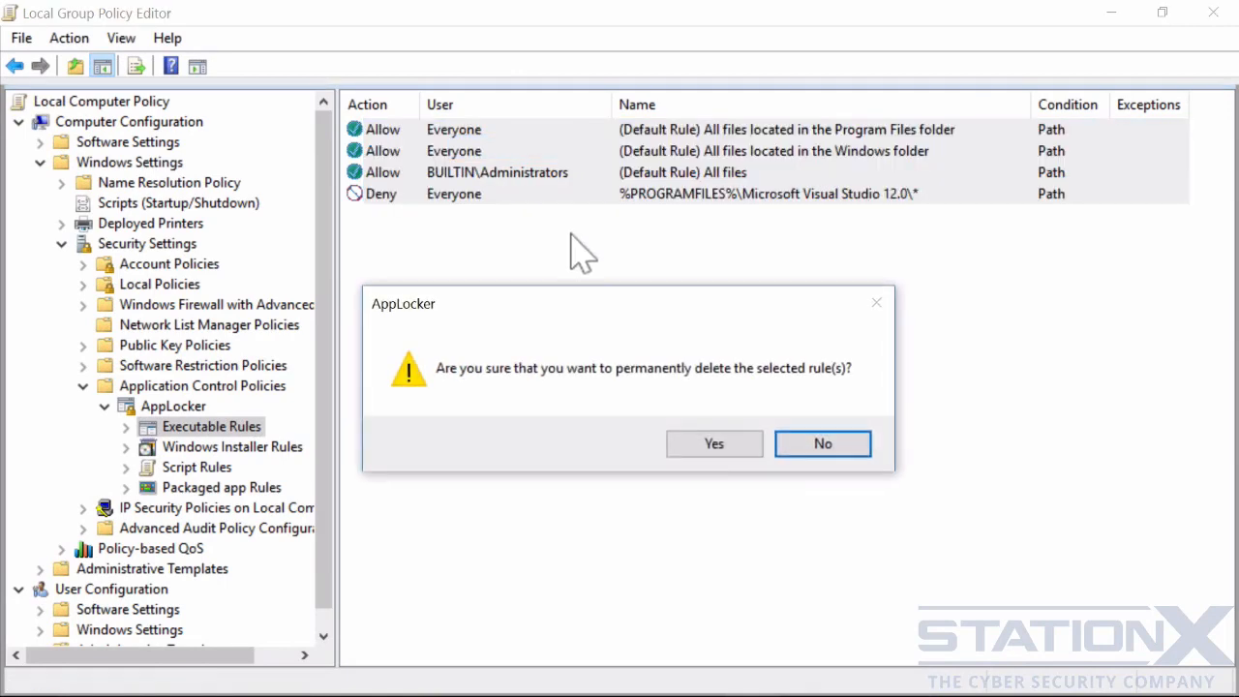
click(711, 443)
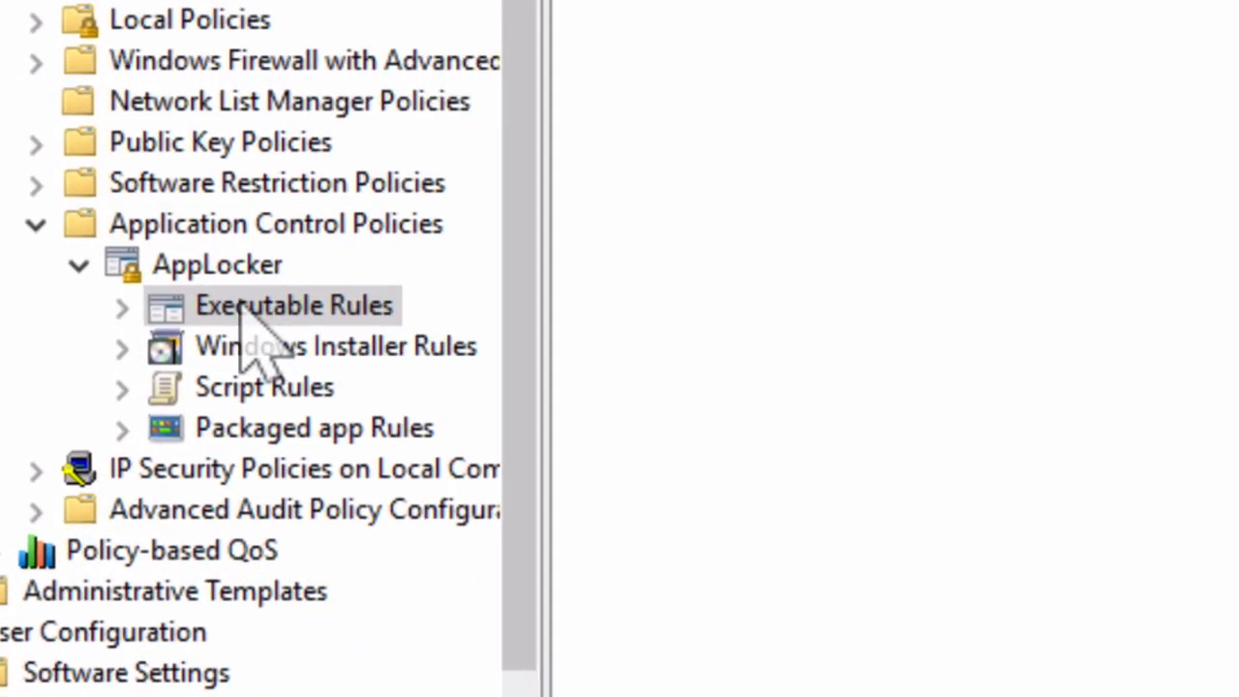
Automatically generate executable rules for Everyone from C:\Program Files, using publisher rules with file hash for unsigned files and similar files grouped.
right_click(250, 319)
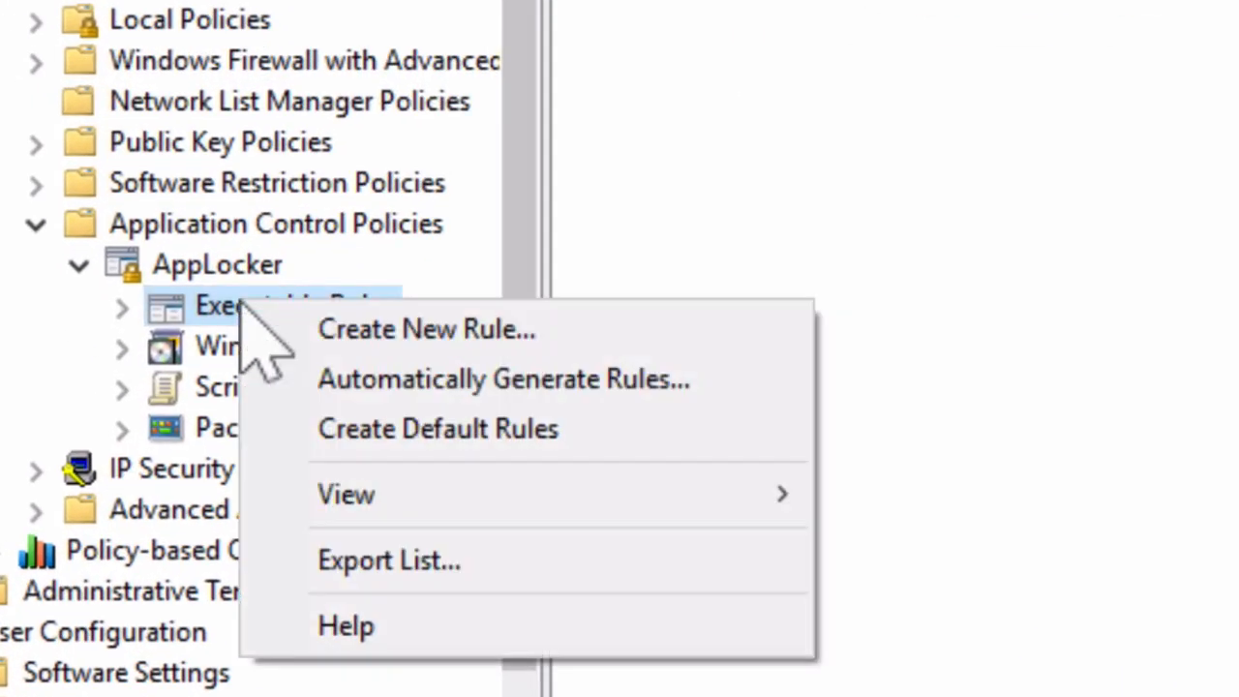
click(614, 388)
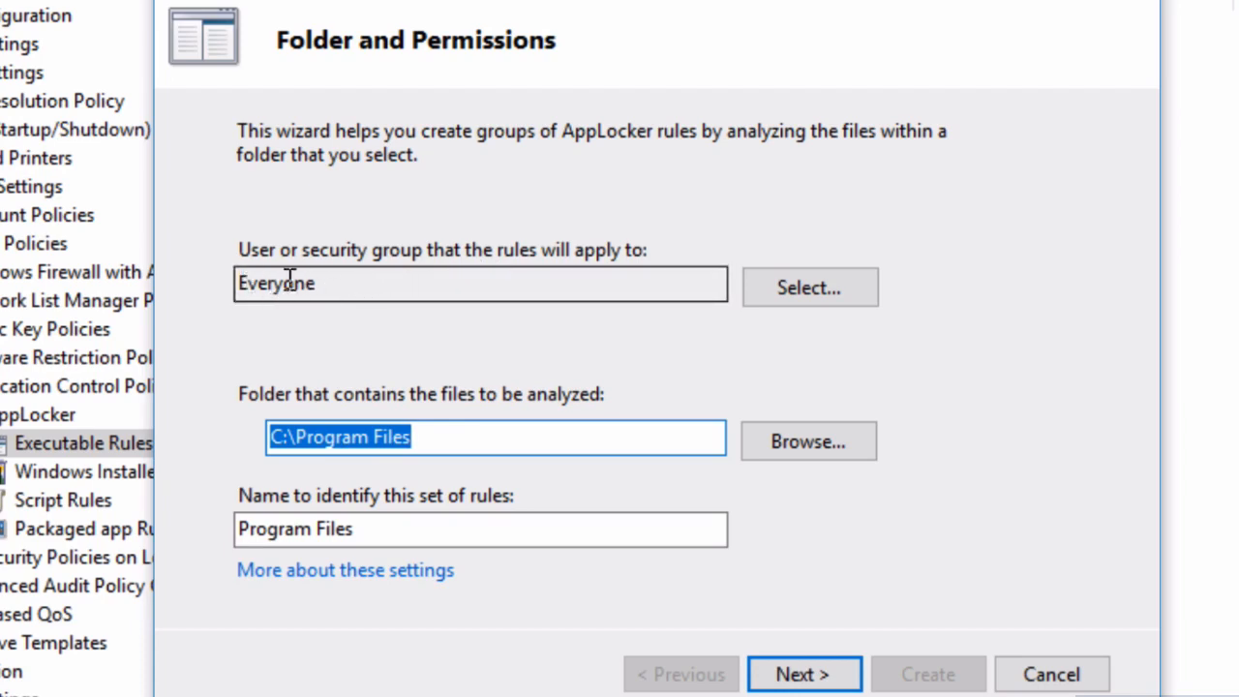
click(807, 675)
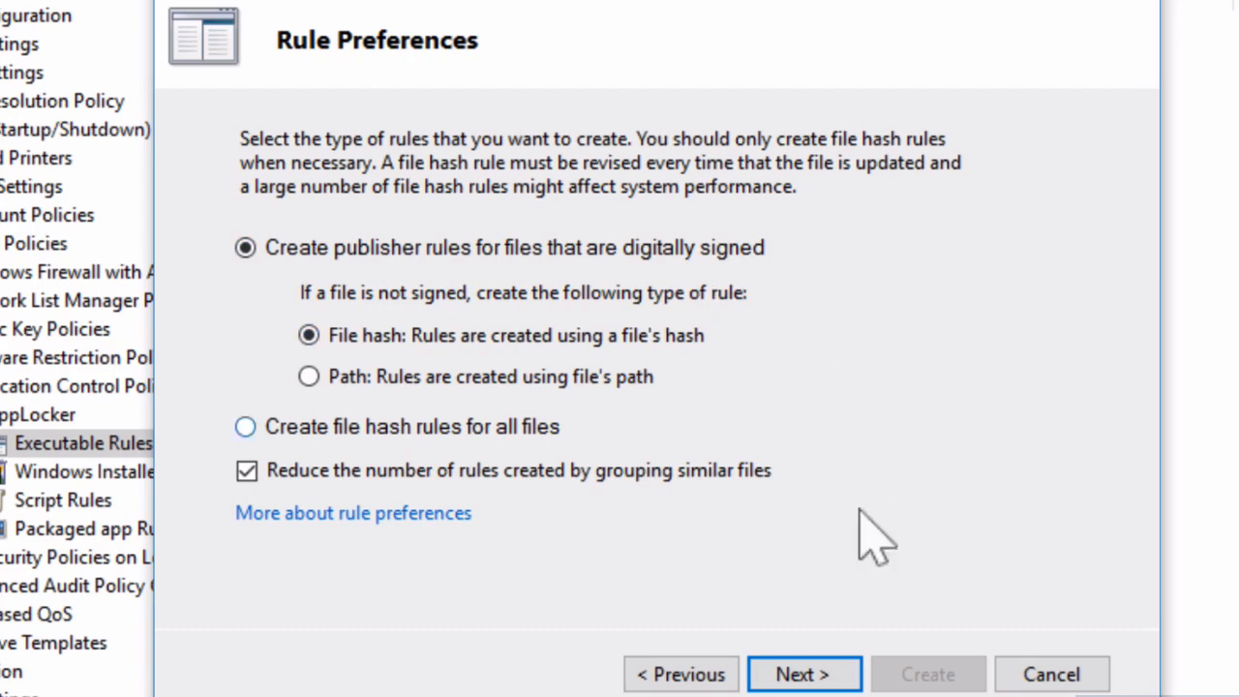
click(819, 670)
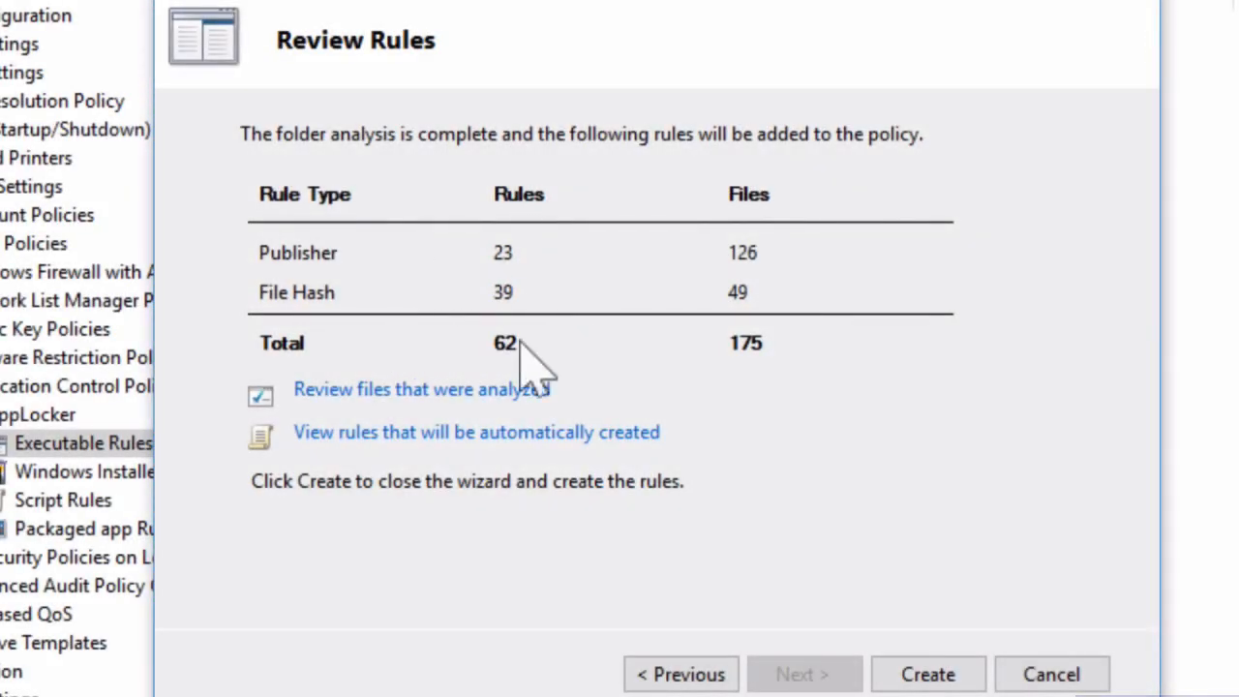
Review the analyzed files in a maximized list with a wider file name column, keeping all of them selected.
click(407, 390)
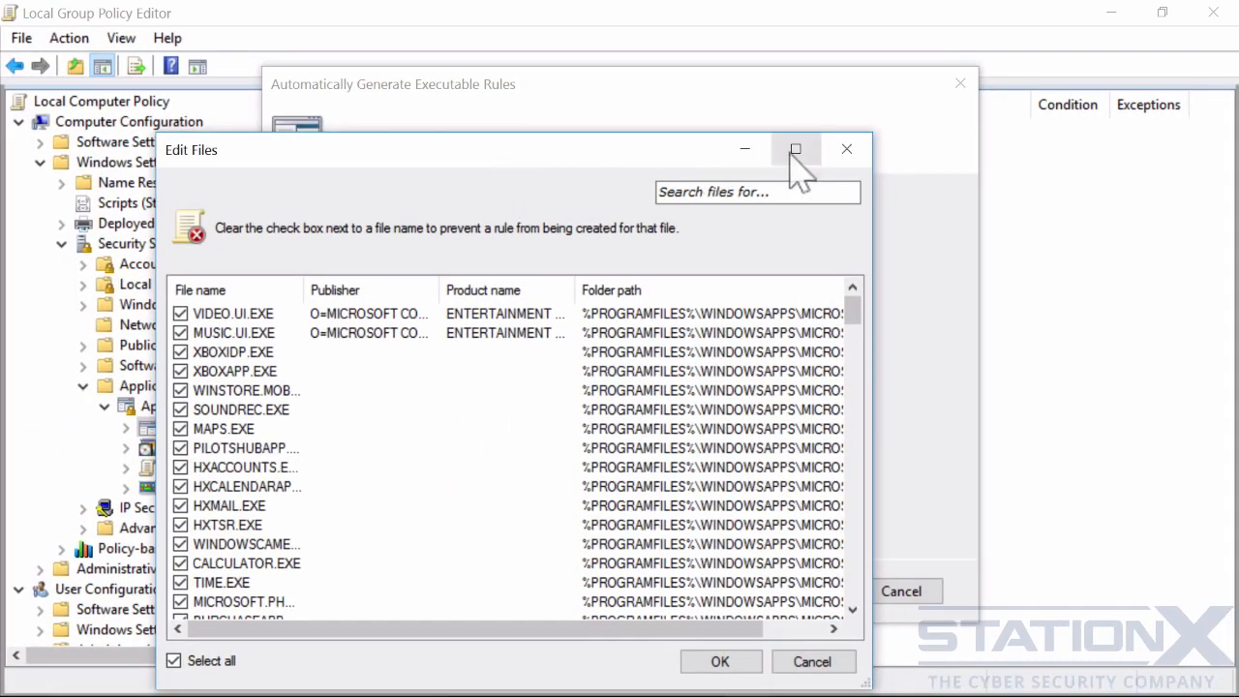
click(795, 150)
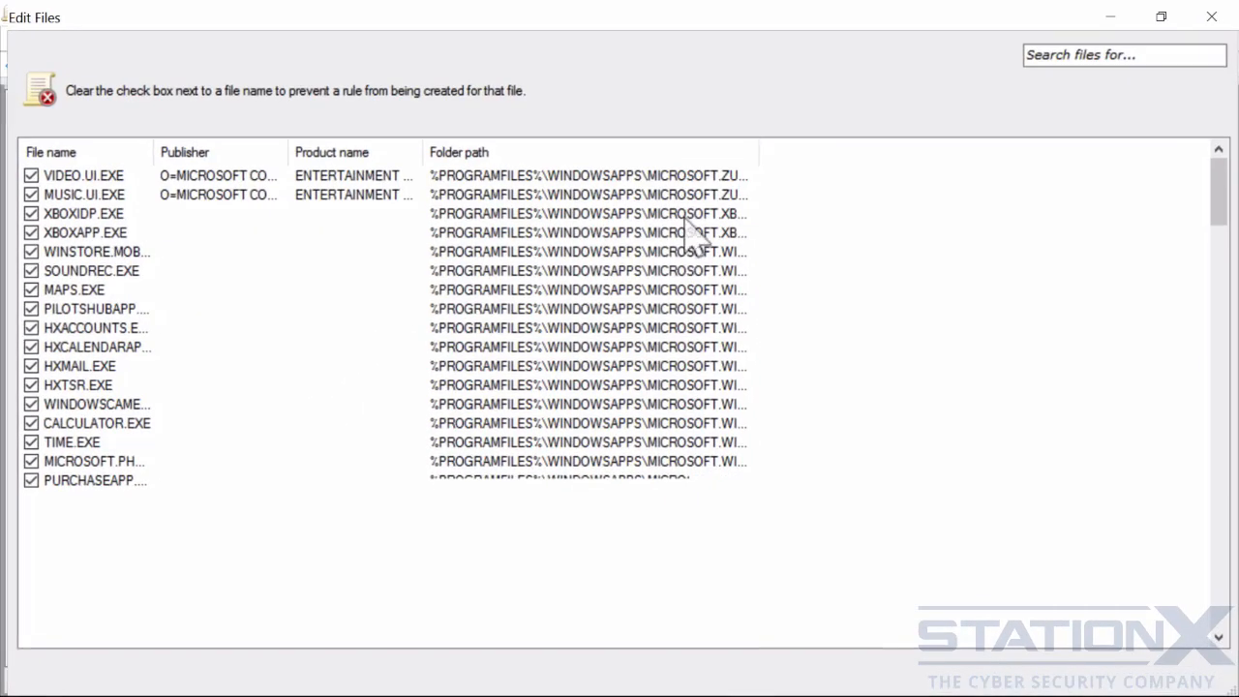
drag(150, 145, 197, 150)
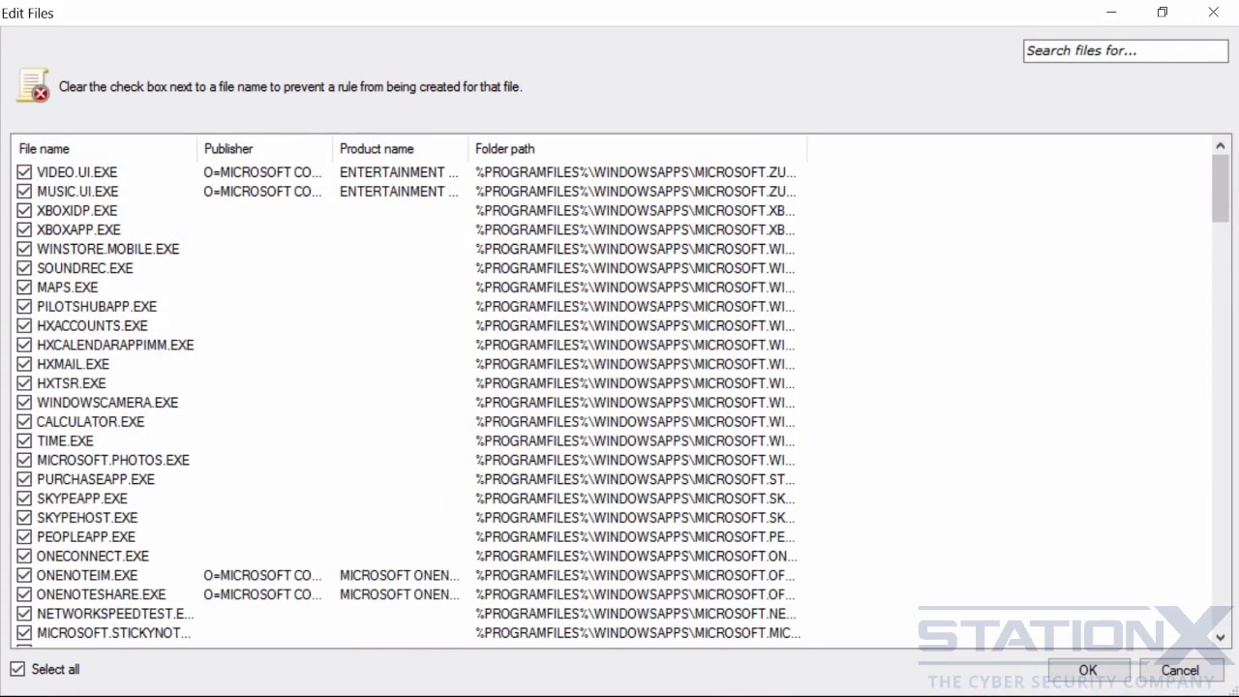
drag(1224, 214, 1206, 171)
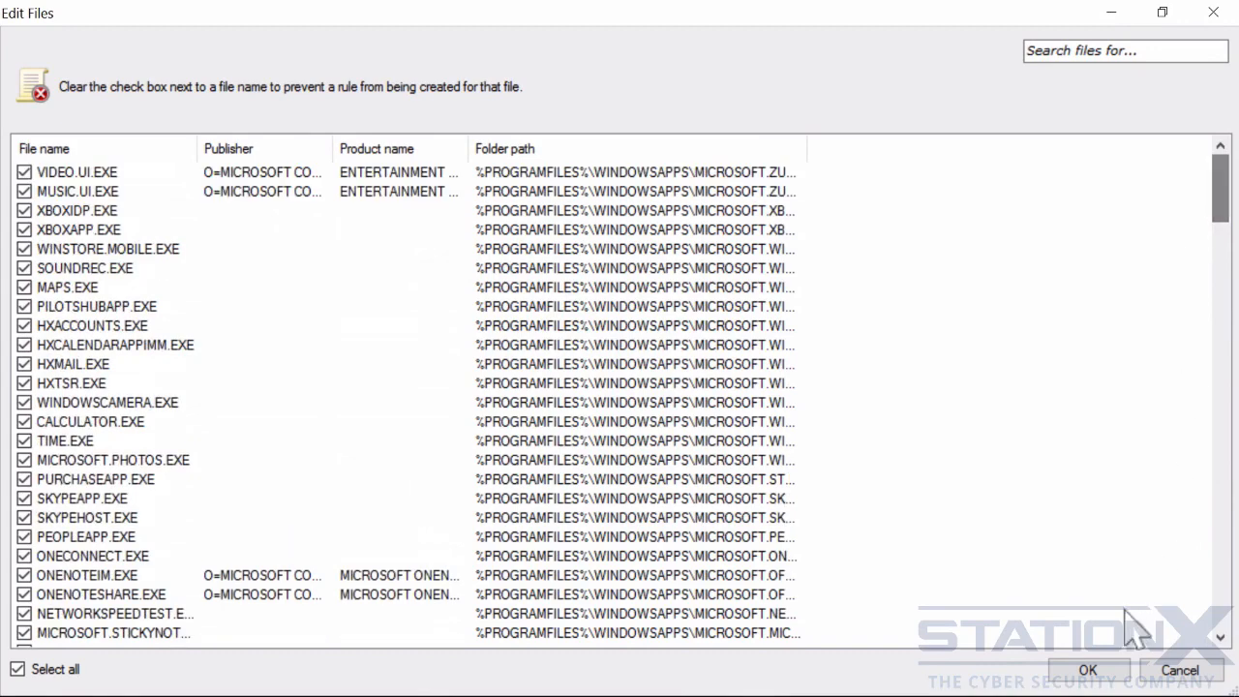
click(1084, 669)
Create the generated rules, accept adding the default rules, and look over the resulting rules list.
click(813, 592)
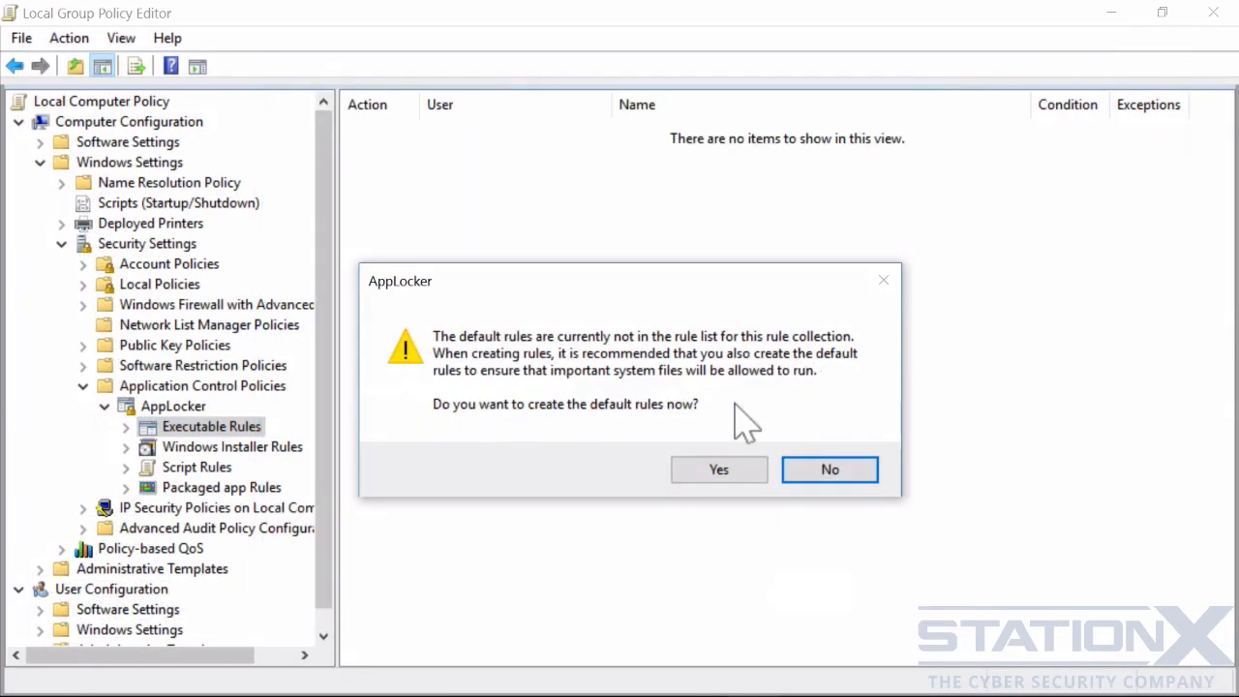
click(719, 472)
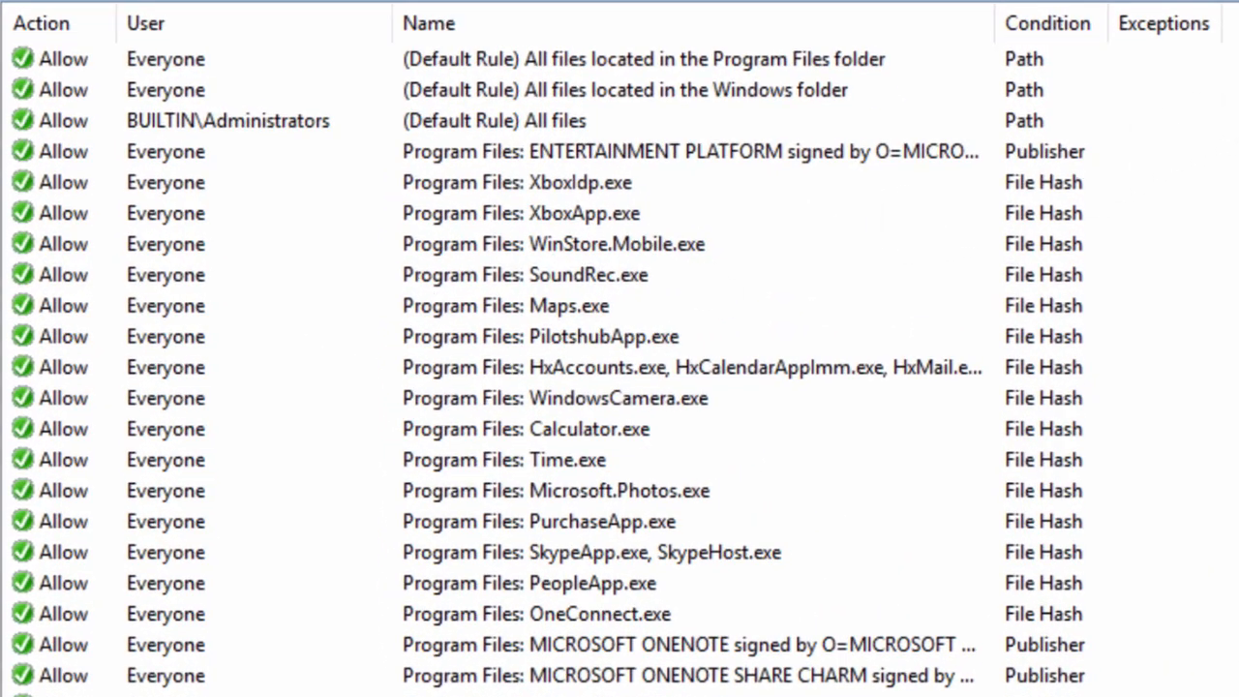
mouse_move(1238, 79)
mouse_down()
mouse_move(1238, 266)
mouse_move(1238, 79)
mouse_up()
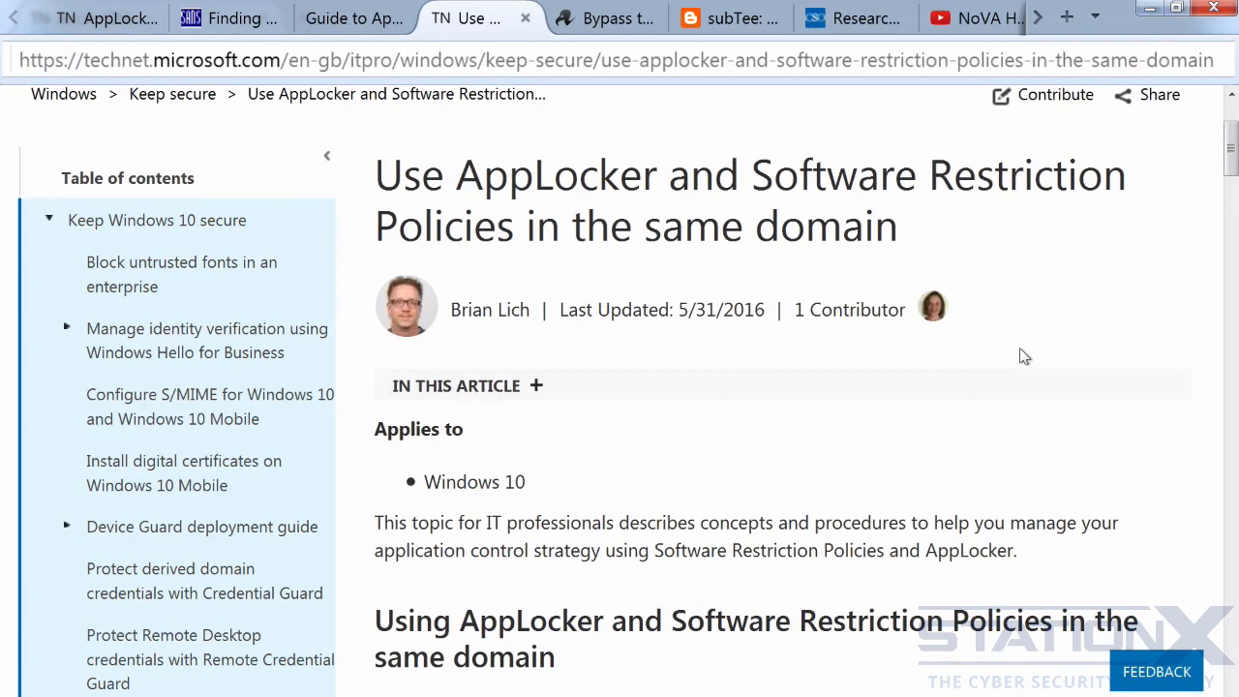
In the web browser, read the TechNet article on using AppLocker and Software Restriction Policies, including its feature comparison table.
scroll(1045, 335, down, 10)
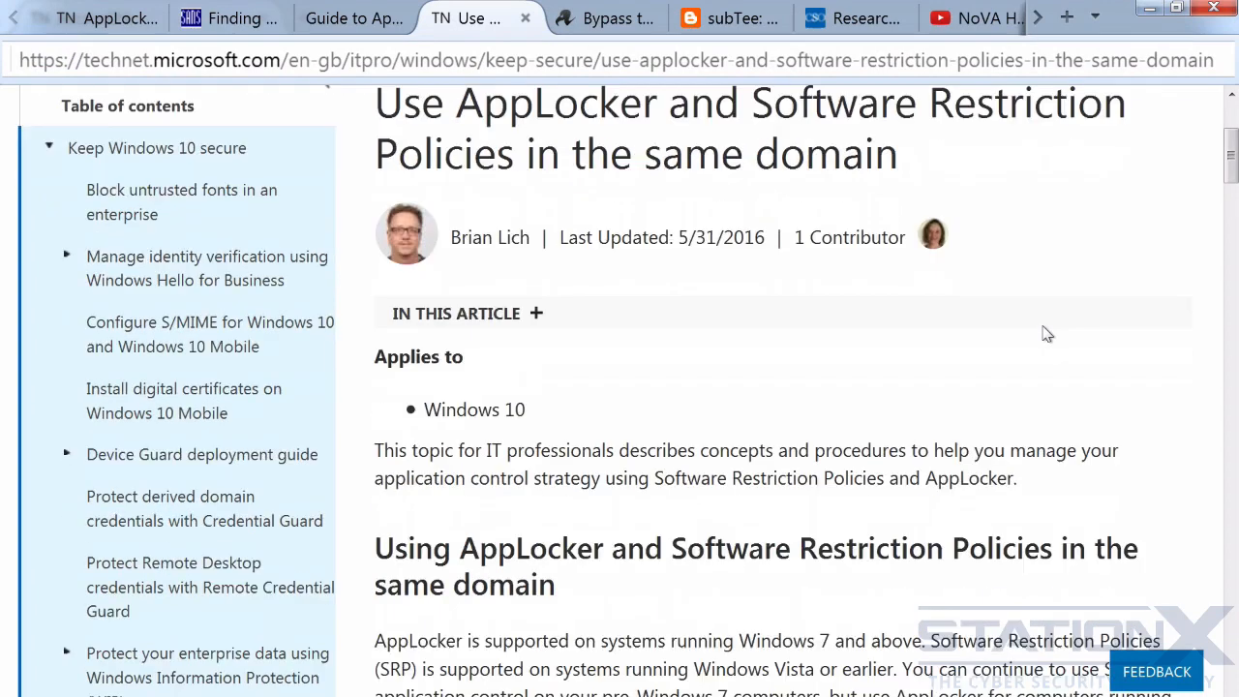
scroll(1046, 335, up, 3)
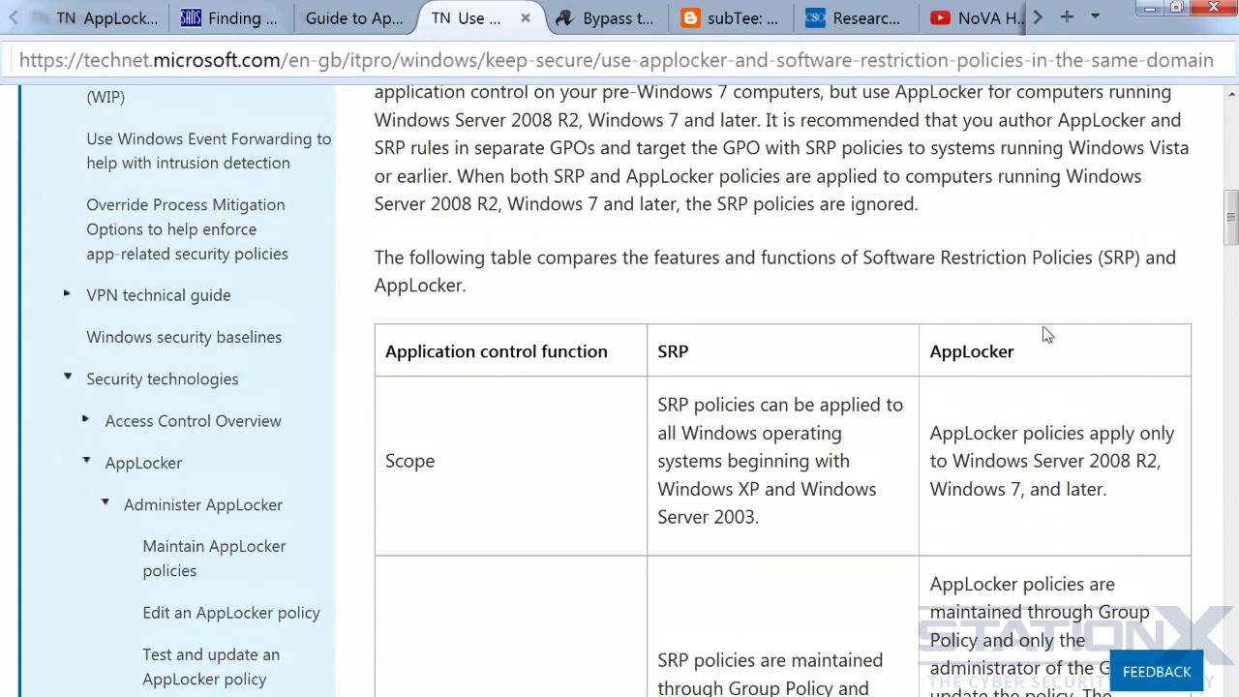